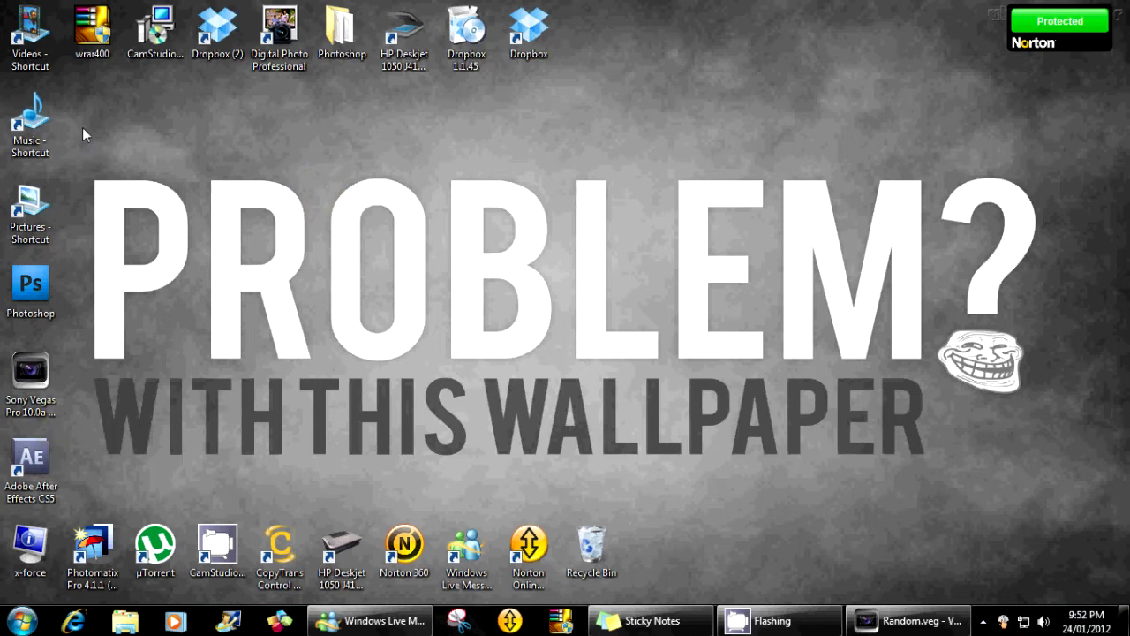
Restore the Random.veg Vegas Pro window from the taskbar.
left_click_drag(85, 128, 1035, 474)
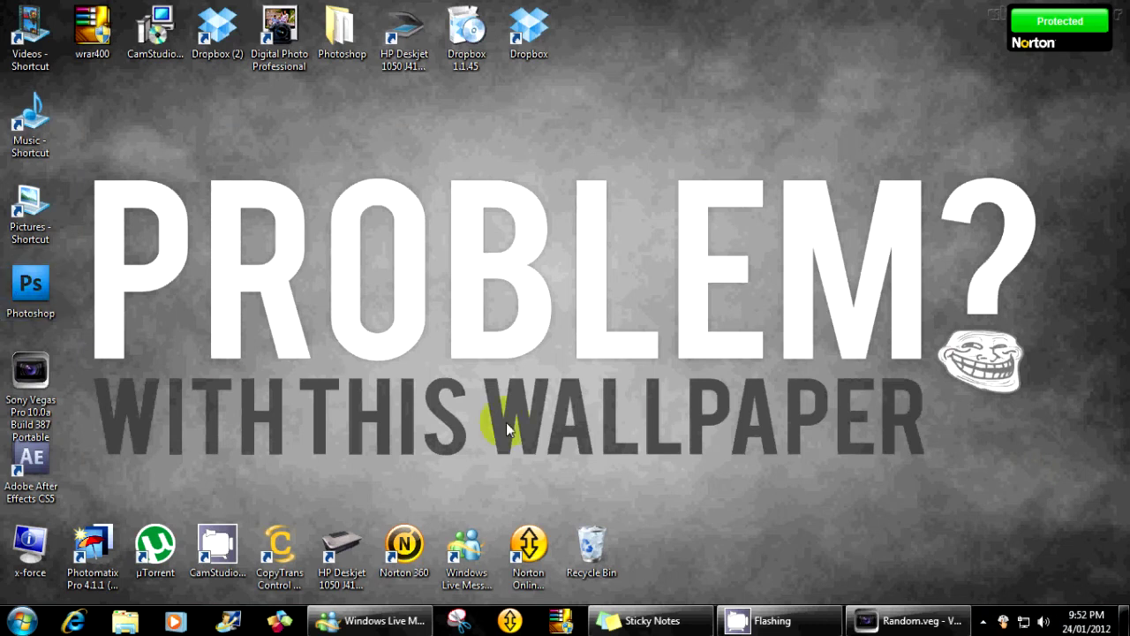
left_click(908, 621)
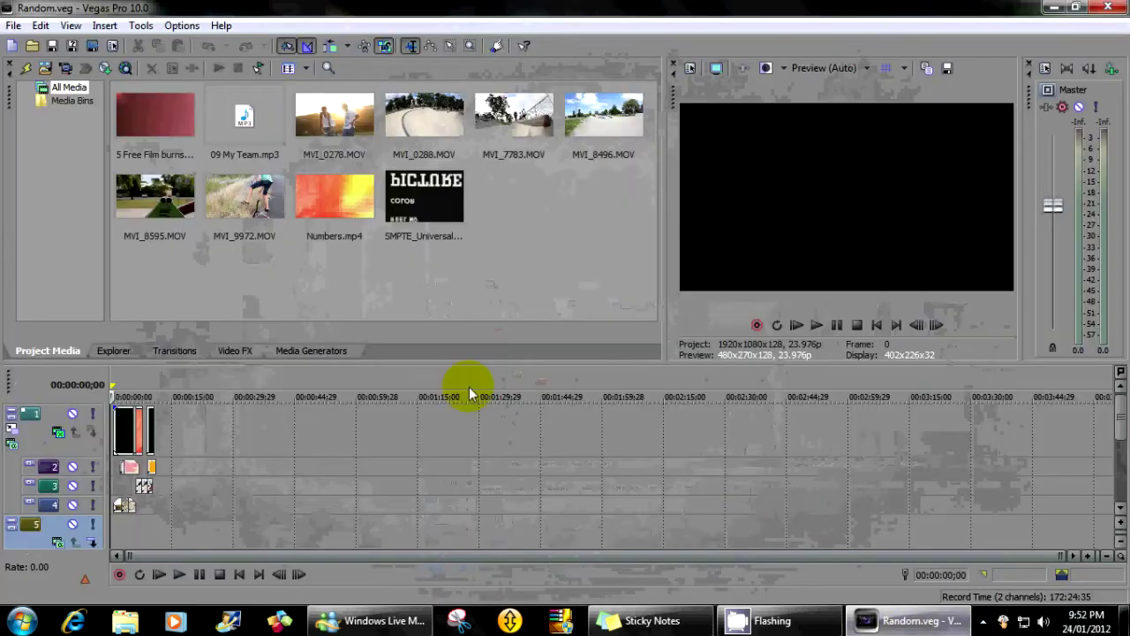
Bring up the Render As dialog from the File menu for the Random project.
left_click(19, 27)
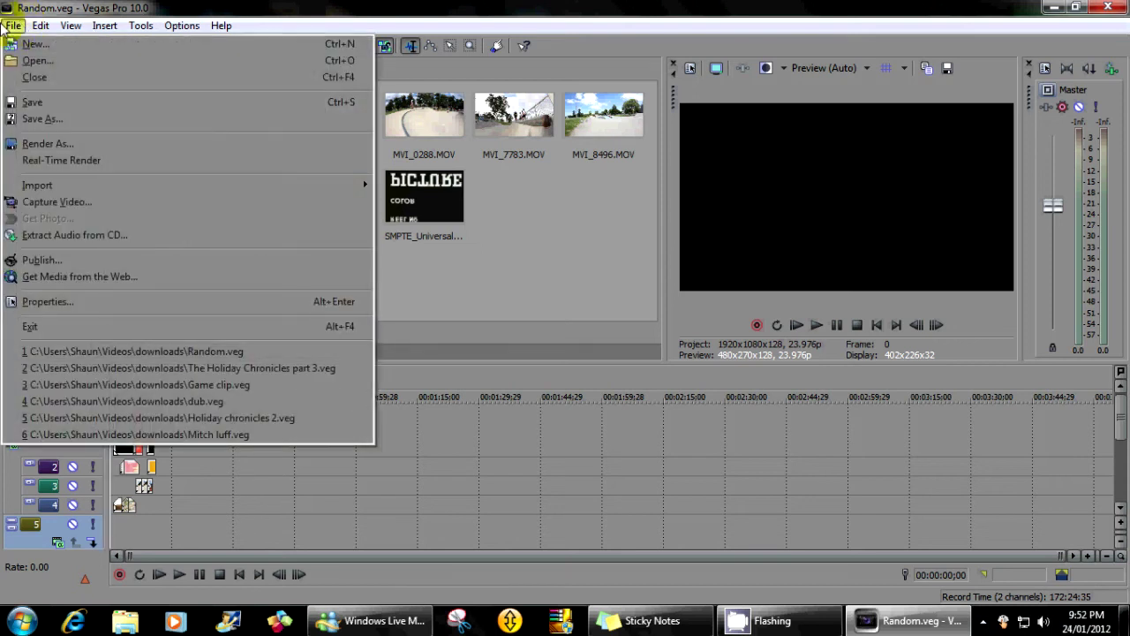
left_click(103, 142)
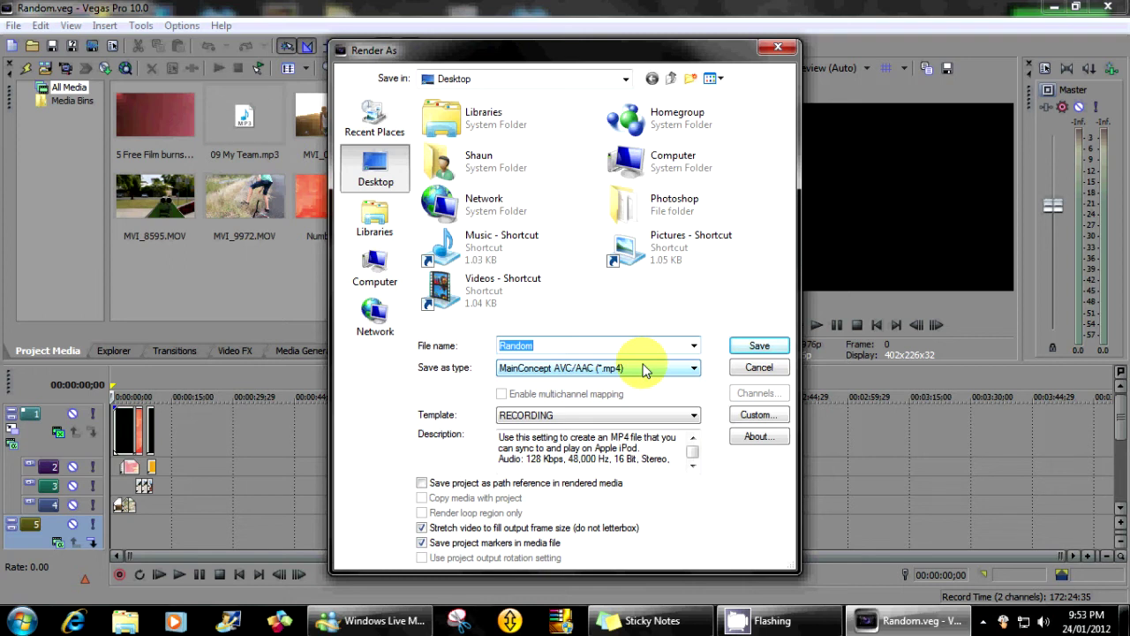
Set the render type to Sony AVC with the Internet 1280x720-25p template.
left_click(646, 368)
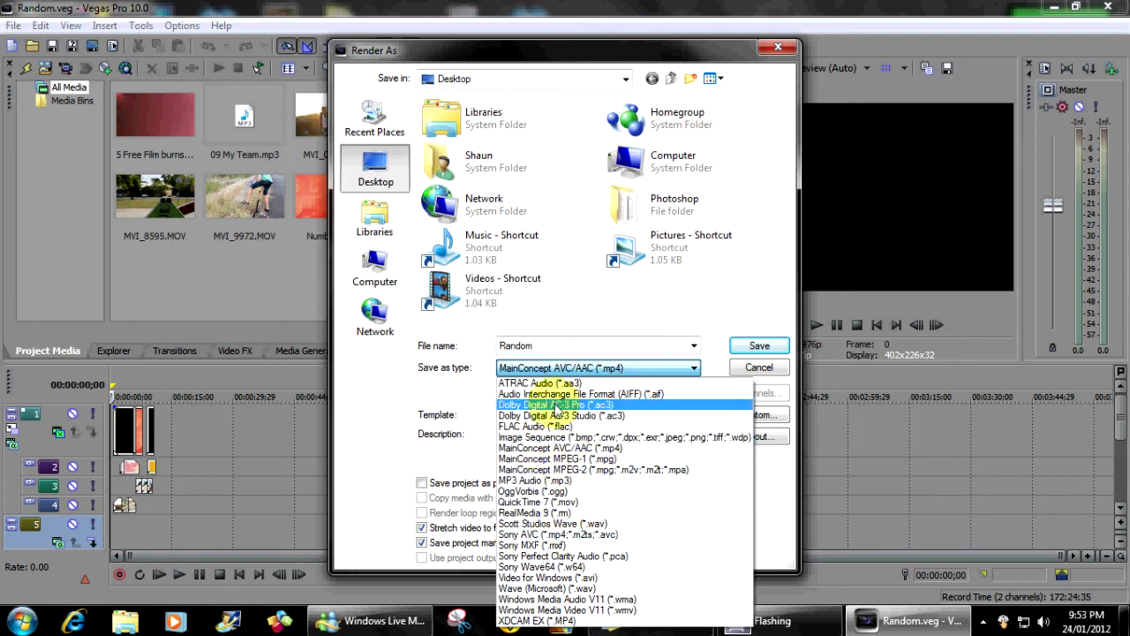
left_click(600, 536)
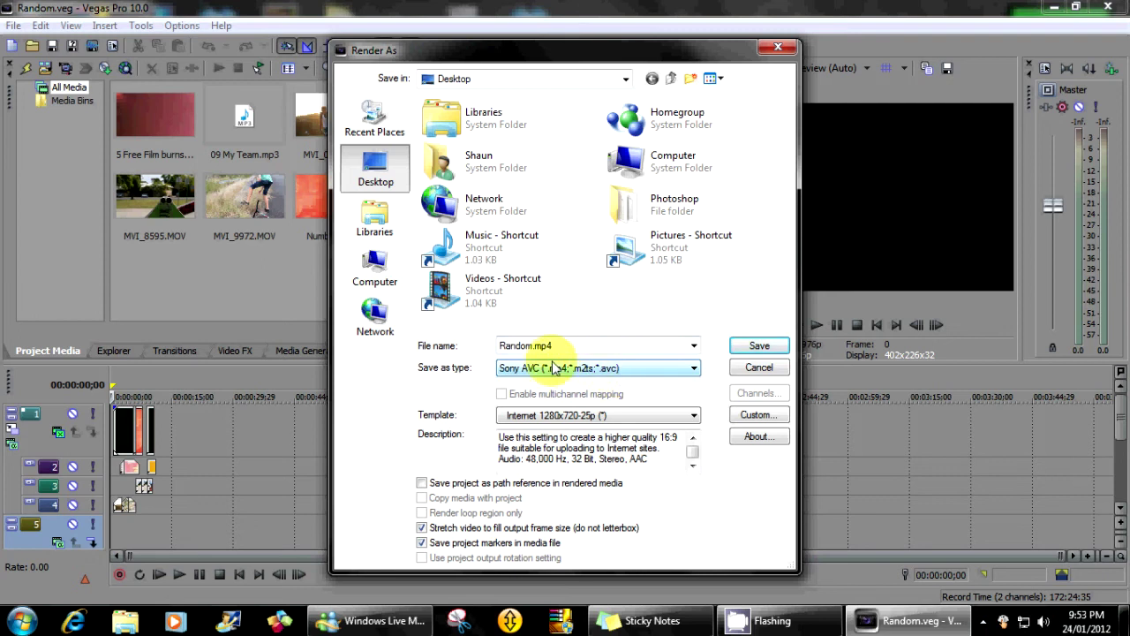
left_click(554, 421)
left_click(544, 102)
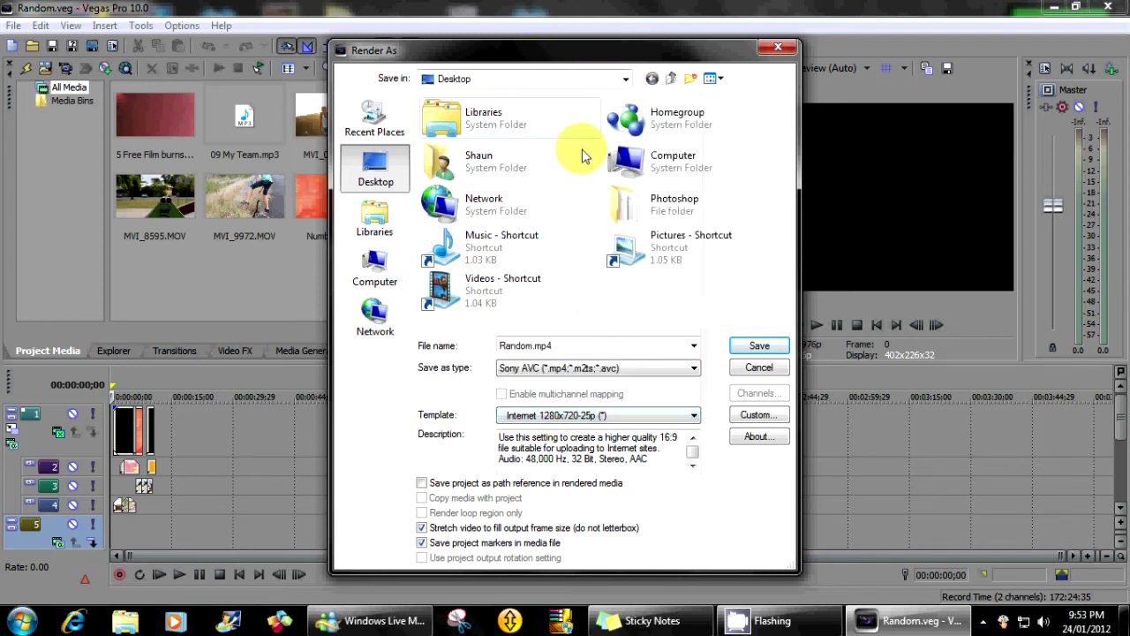
In custom Sony AVC settings, keep AVC format, 1280x720 frame size and High profile.
left_click(748, 414)
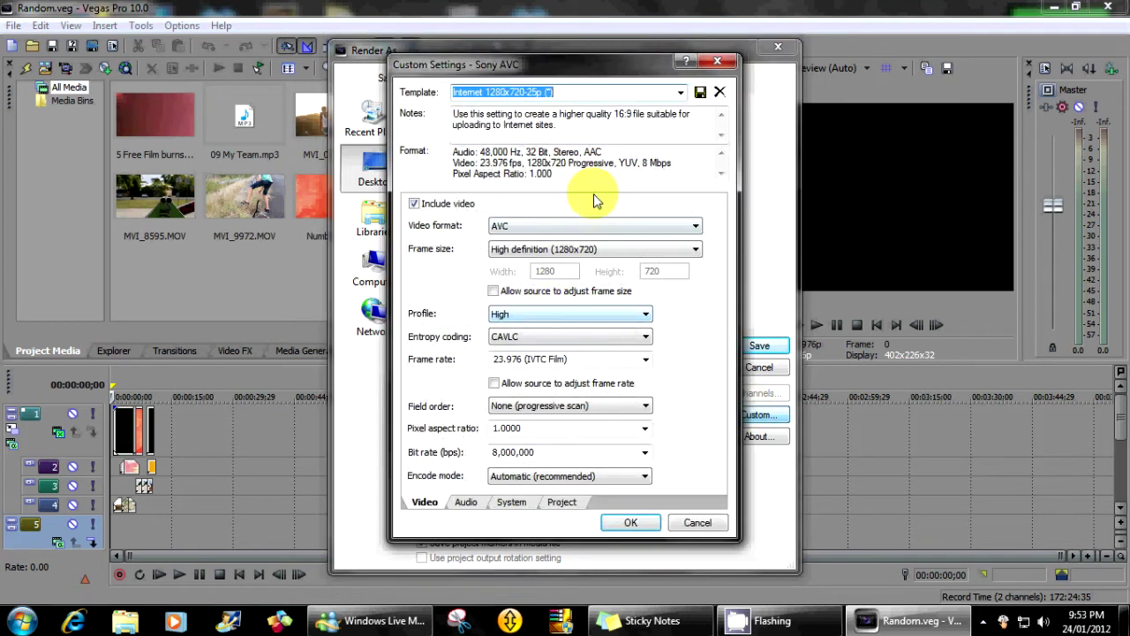
left_click(602, 227)
left_click(604, 226)
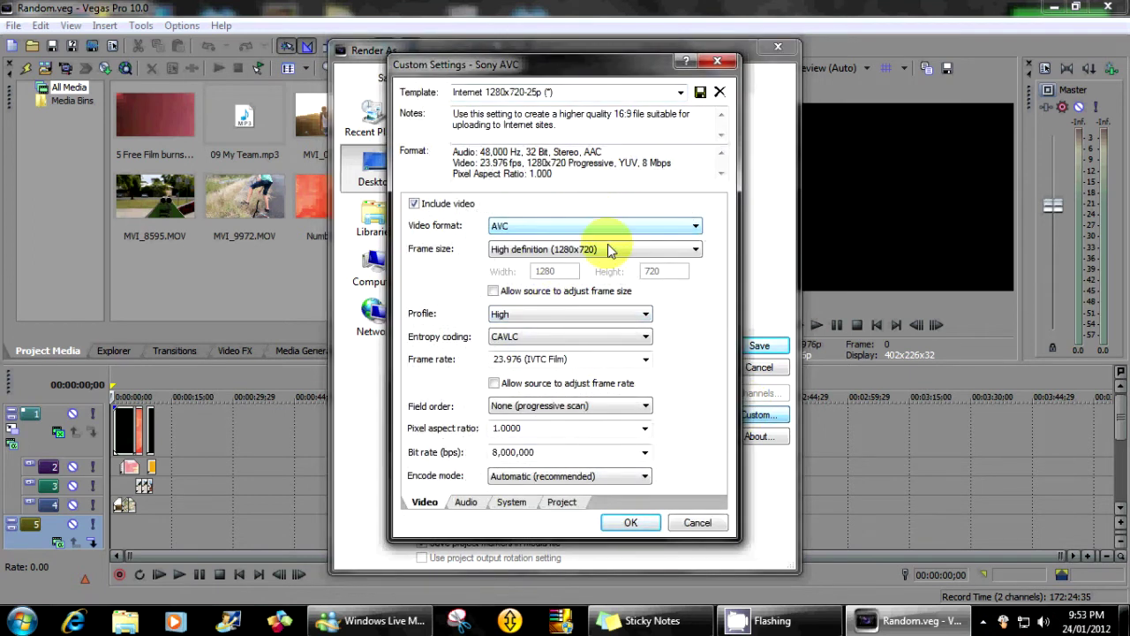
left_click(612, 251)
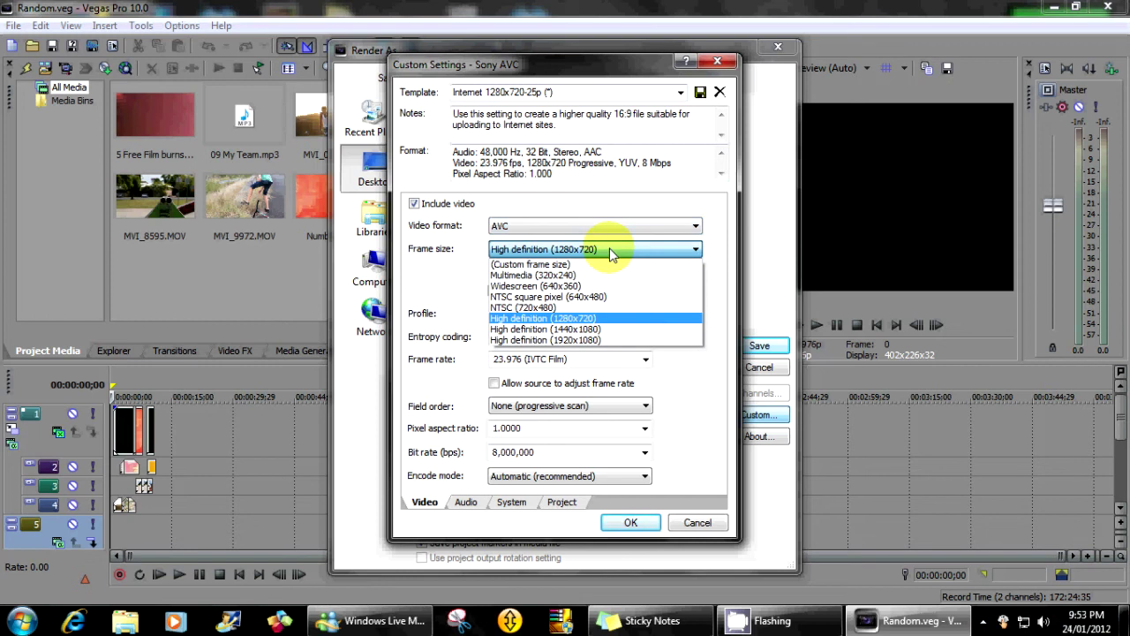
left_click(612, 251)
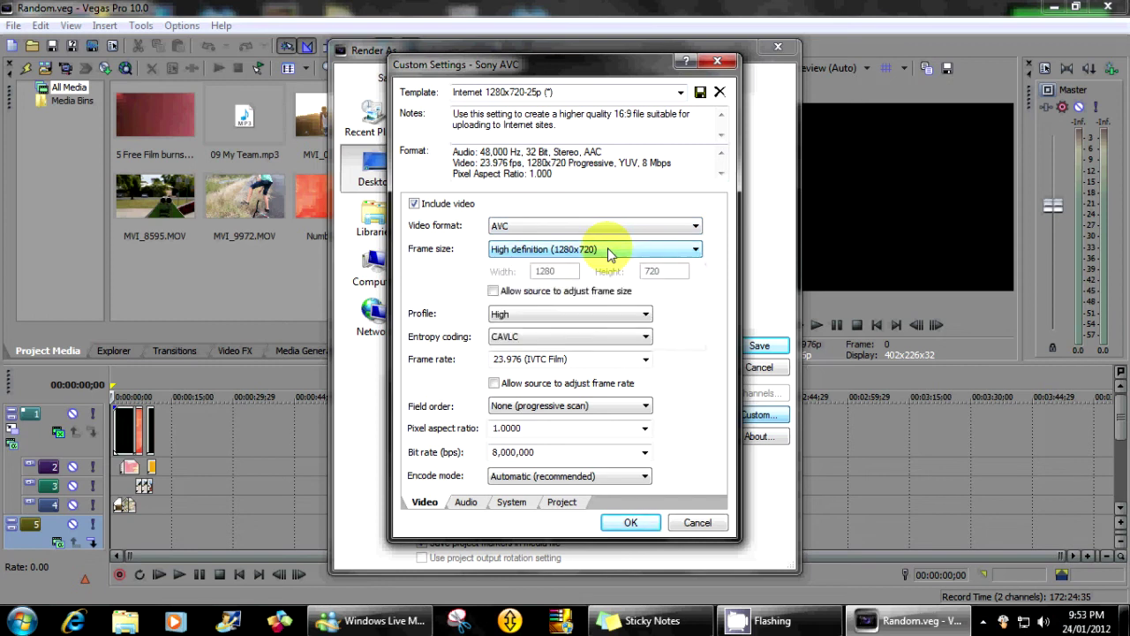
left_click(595, 314)
left_click(596, 313)
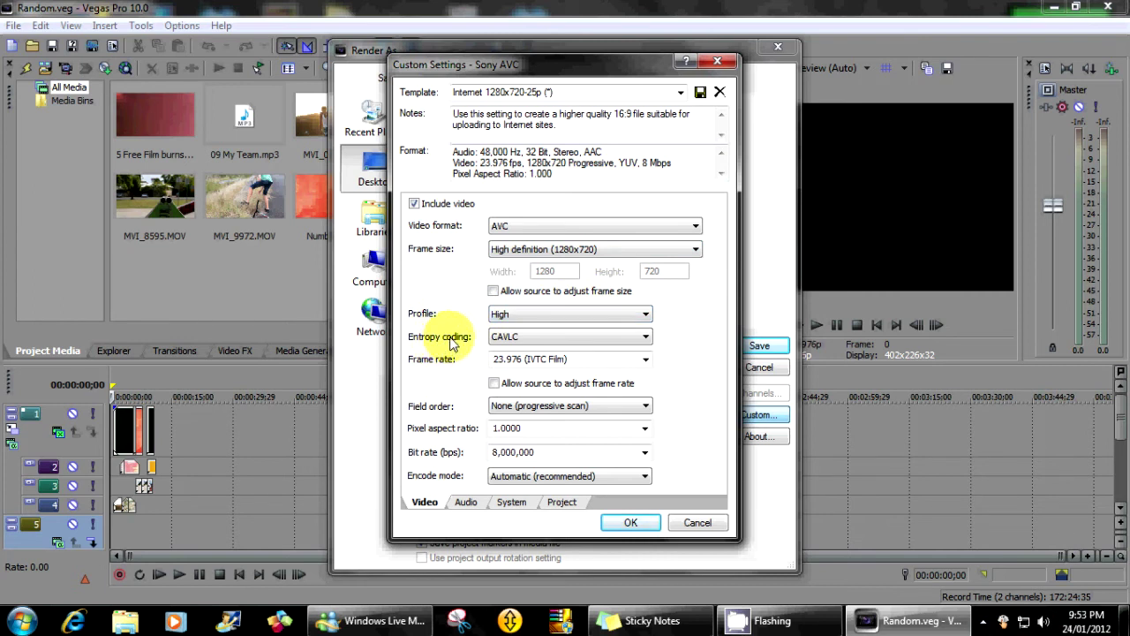
Keep CAVLC entropy coding, 23.976 frame rate, progressive scan and automatic encode mode.
left_click(553, 336)
left_click(545, 360)
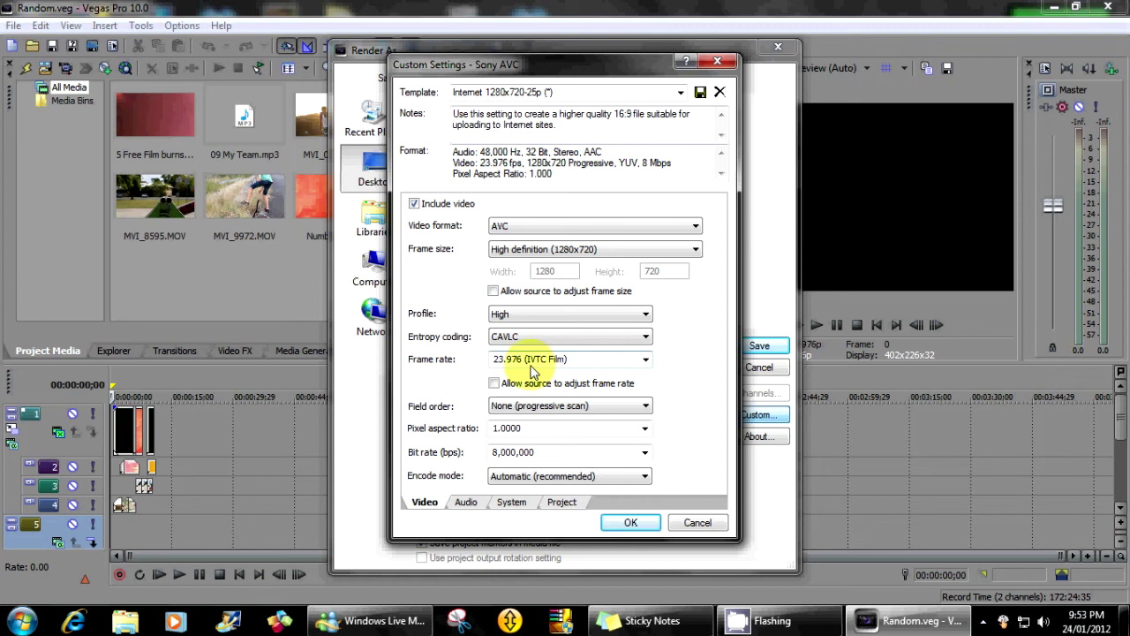
left_click(647, 361)
left_click(647, 359)
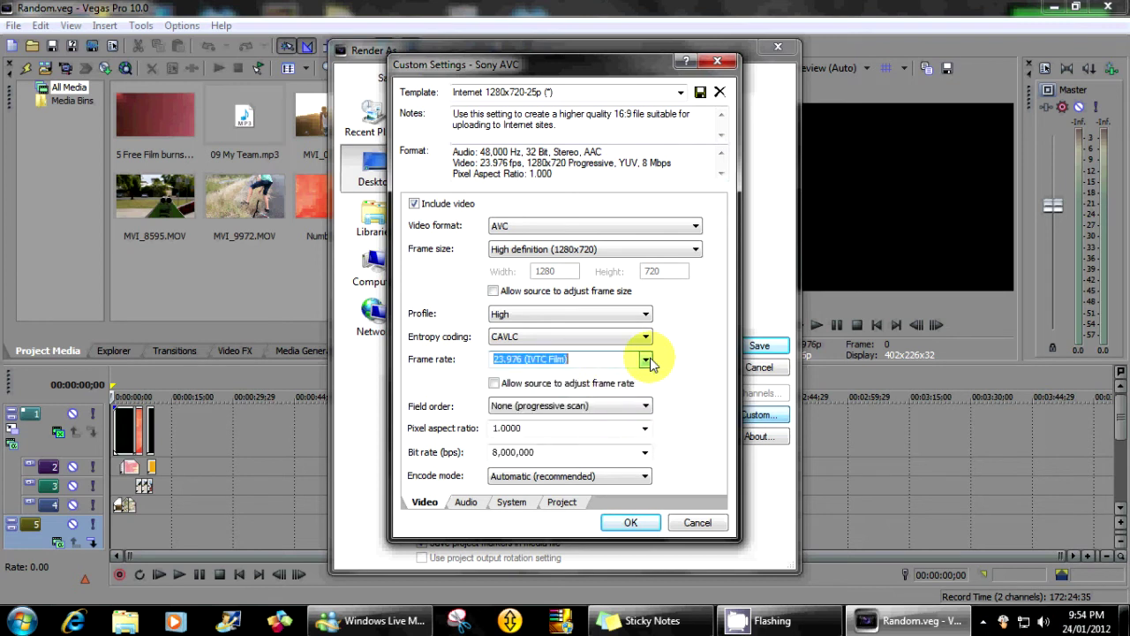
left_click(604, 404)
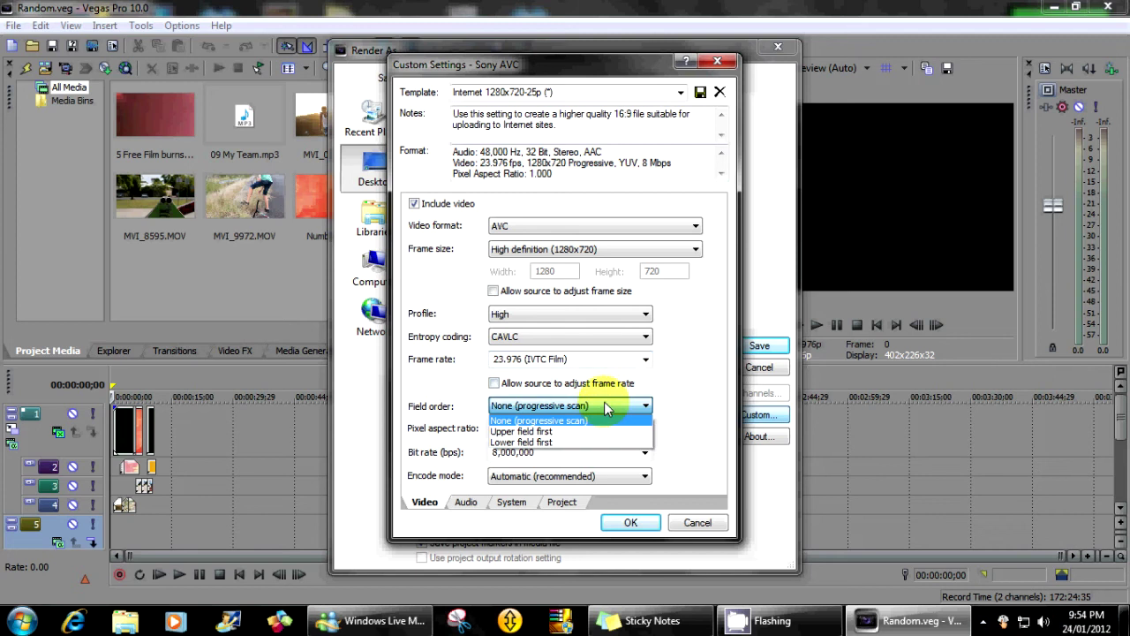
left_click(605, 405)
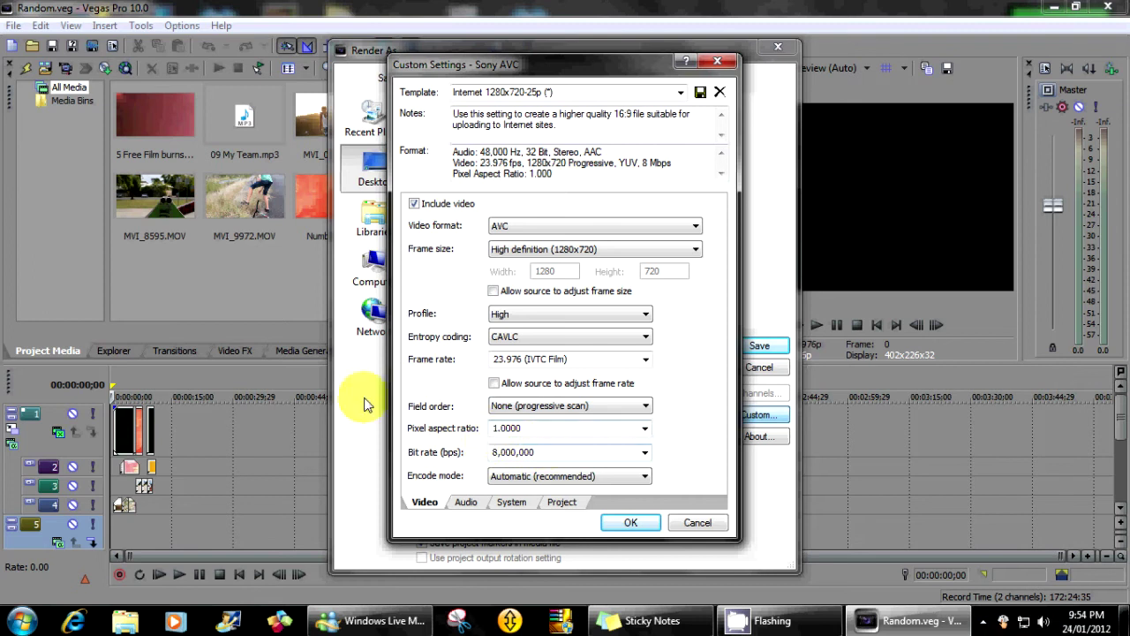
left_click(543, 477)
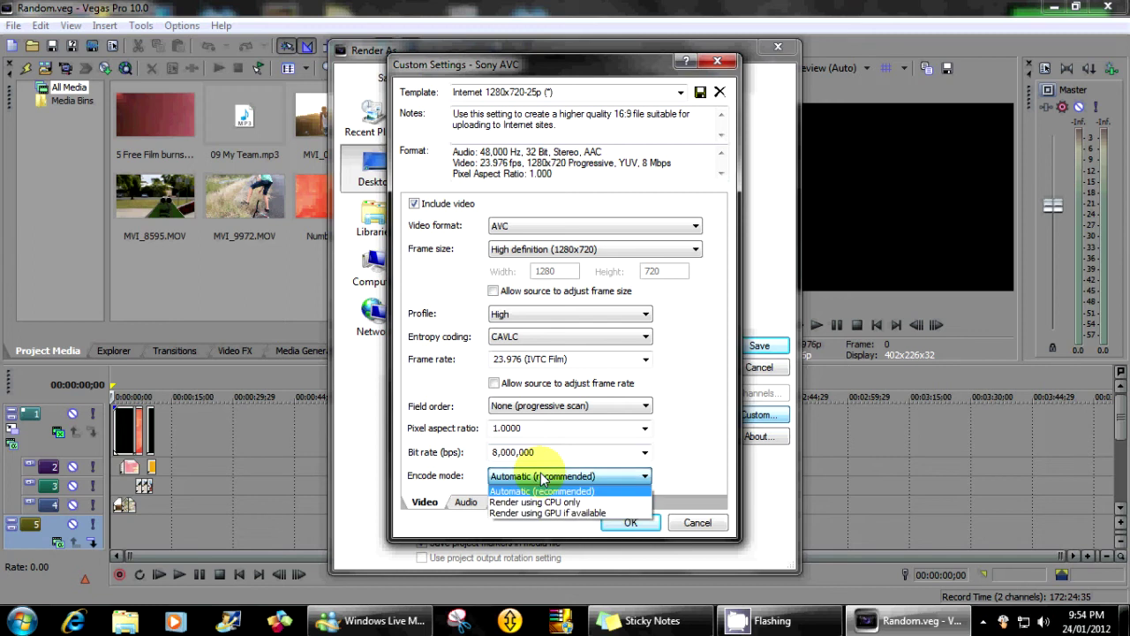
left_click(543, 478)
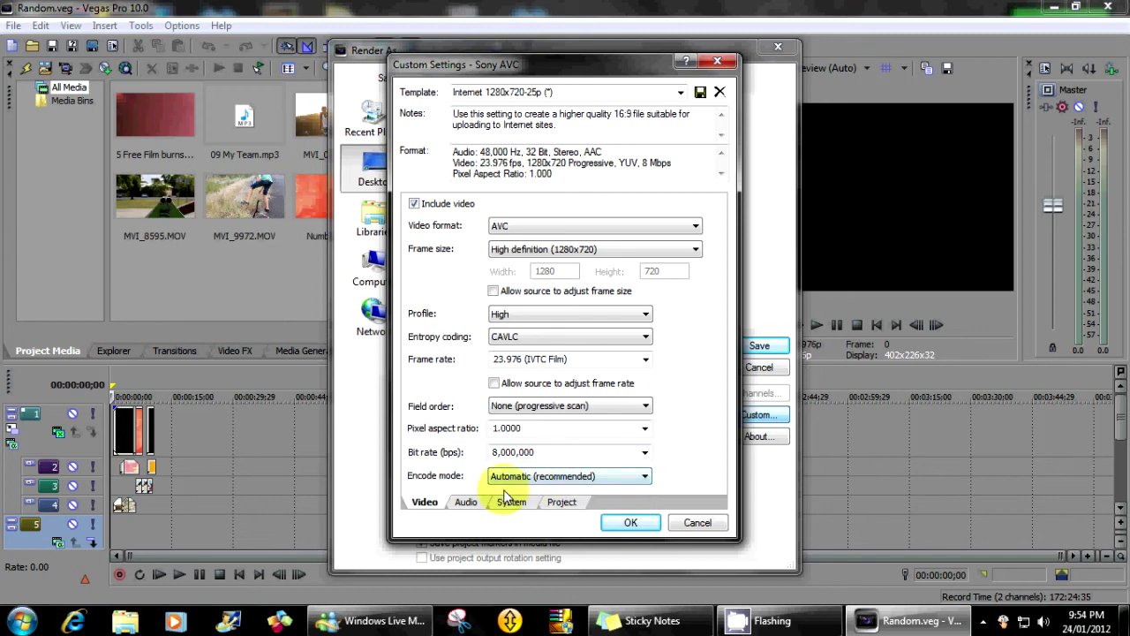
left_click(466, 501)
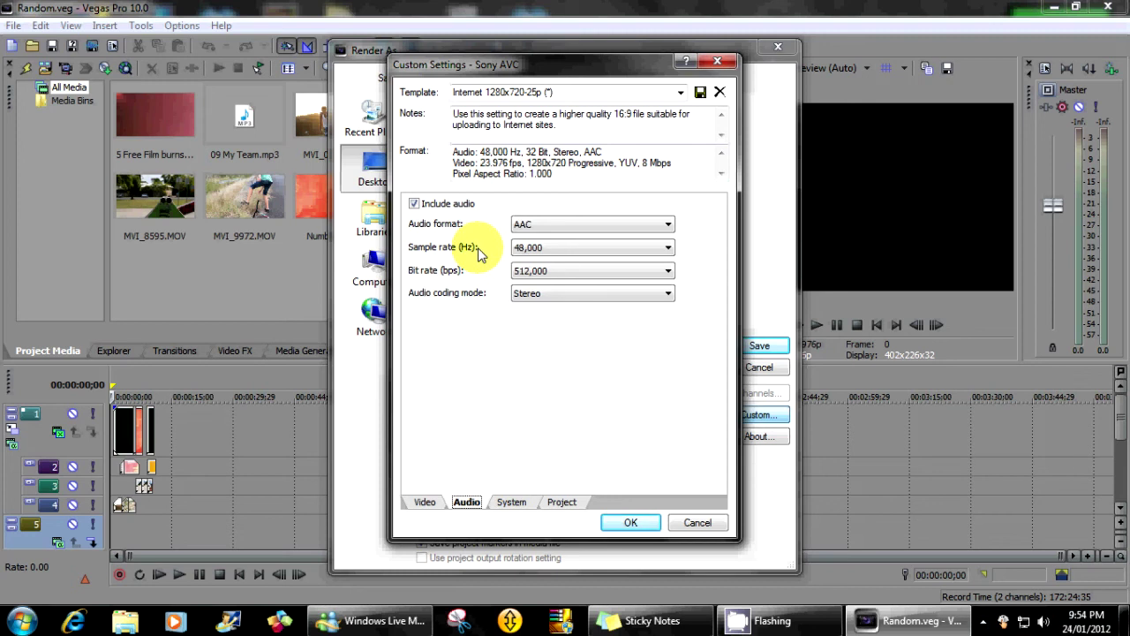
Confirm the audio stays AAC at 48,000 Hz in stereo.
left_click(548, 225)
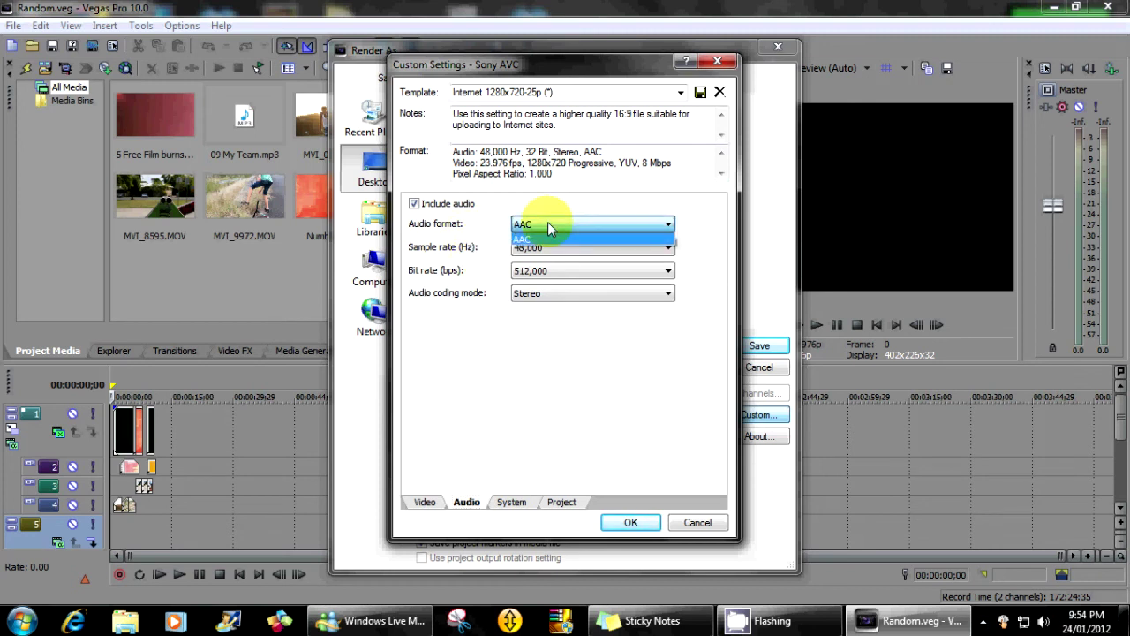
left_click(548, 223)
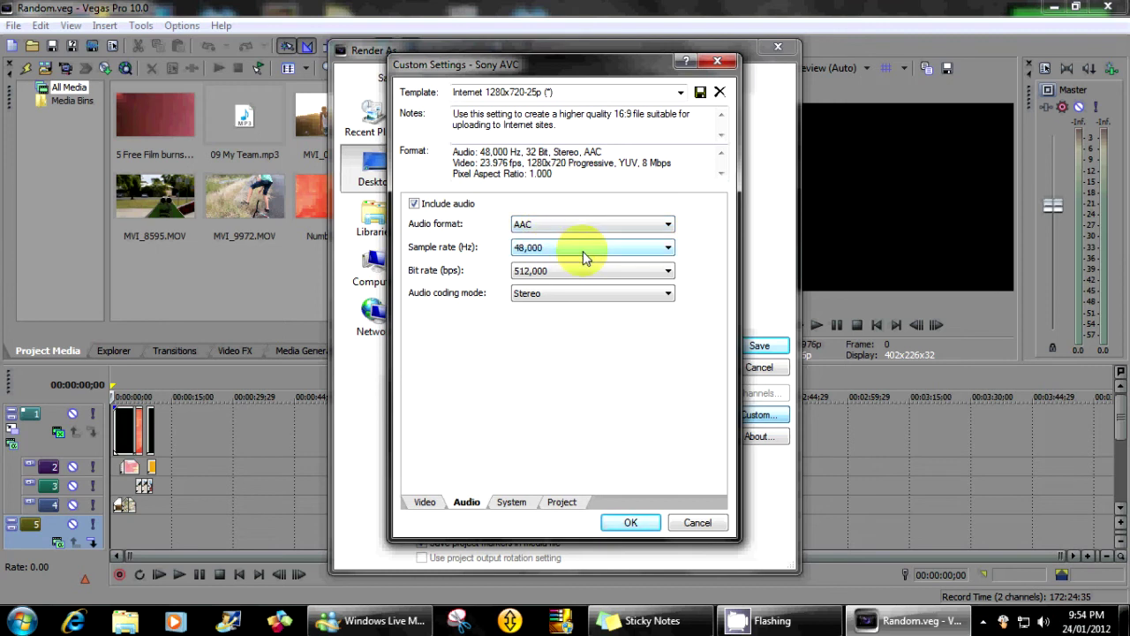
left_click(583, 254)
left_click(584, 253)
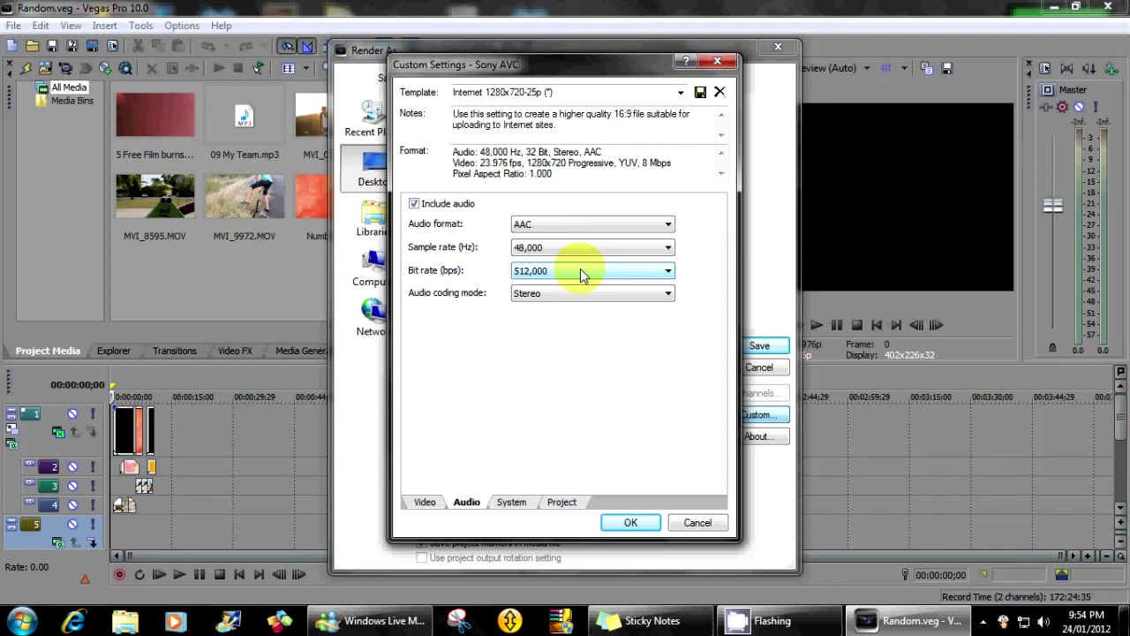
left_click(526, 298)
left_click(524, 304)
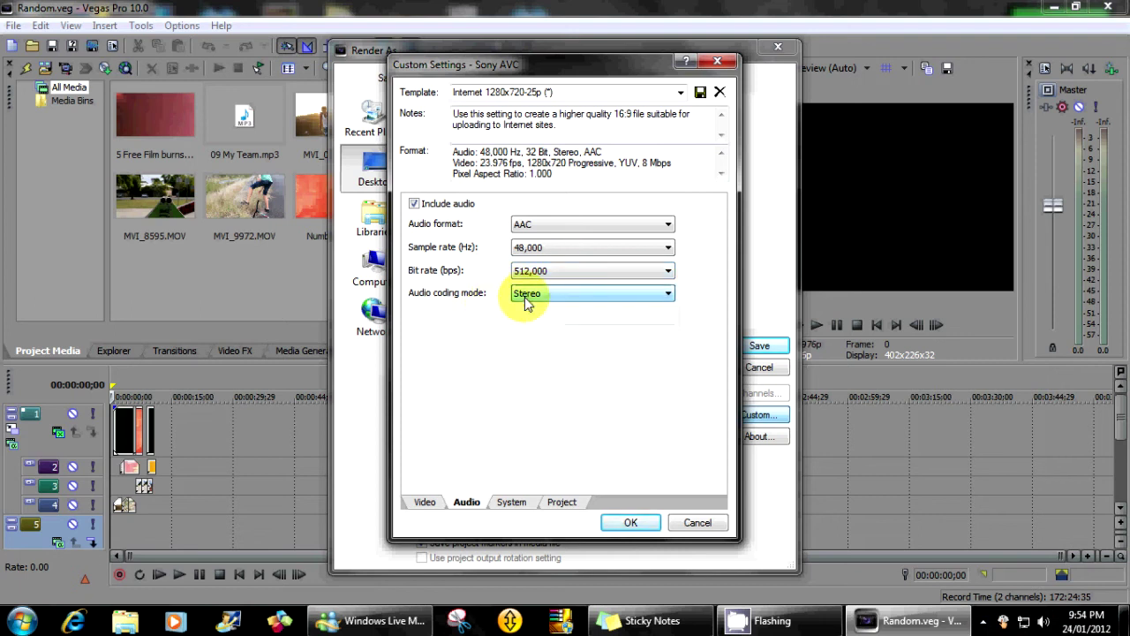
left_click(512, 501)
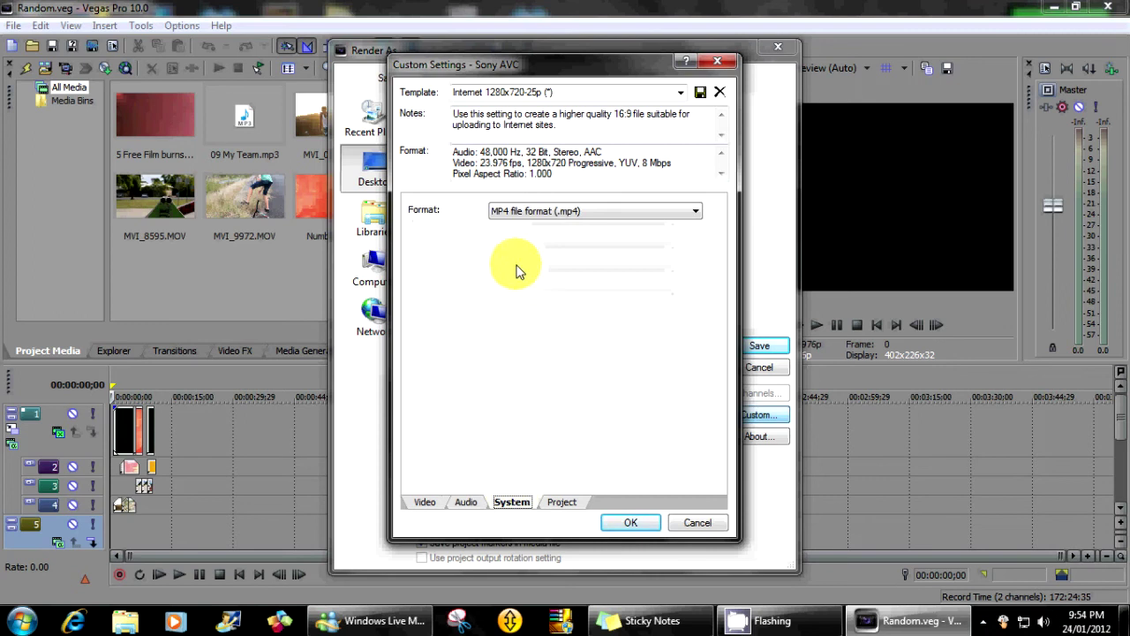
Keep the System format at MP4 file format (.mp4).
left_click(496, 212)
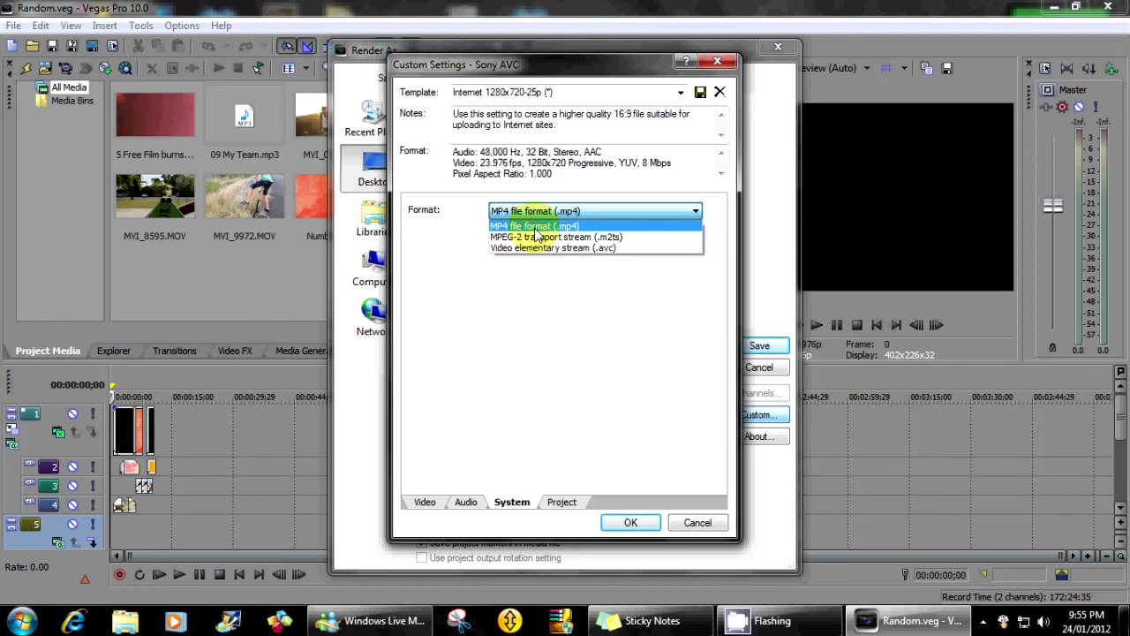
left_click(535, 227)
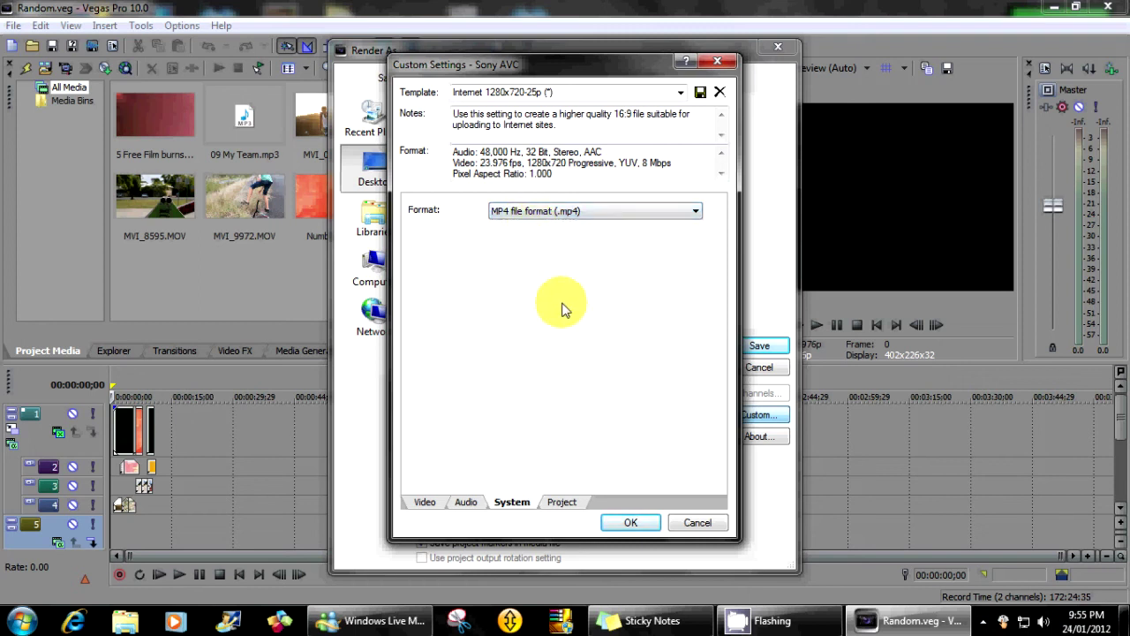
left_click(562, 502)
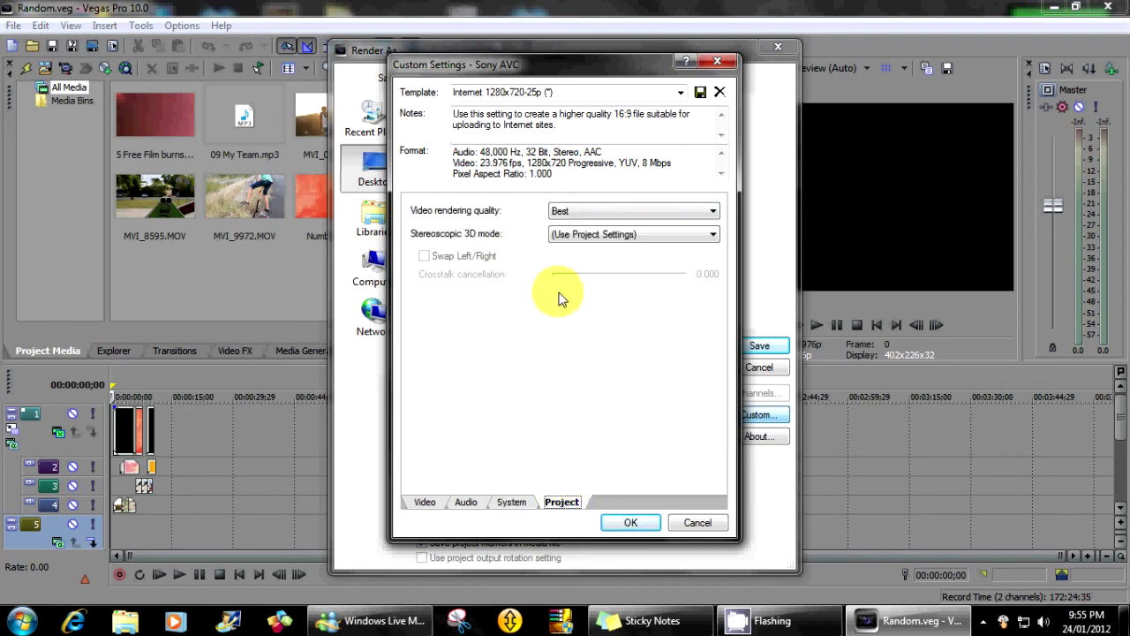
Leave rendering quality at Best and stereoscopic 3D on Use Project Settings, then confirm.
left_click(577, 212)
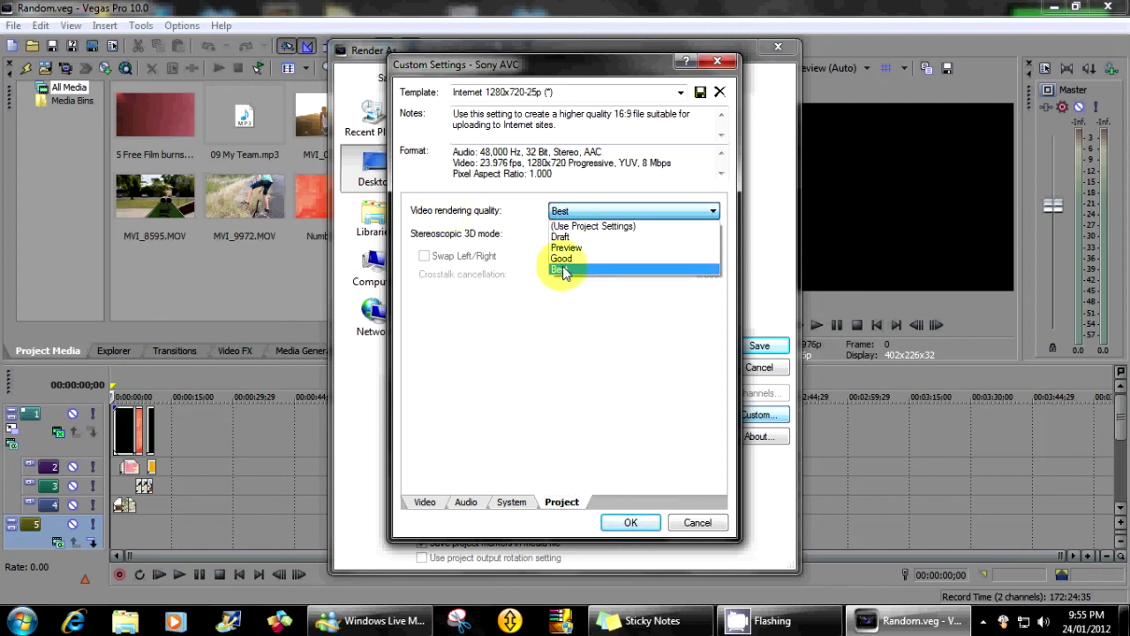
left_click(565, 274)
left_click(563, 219)
left_click(566, 237)
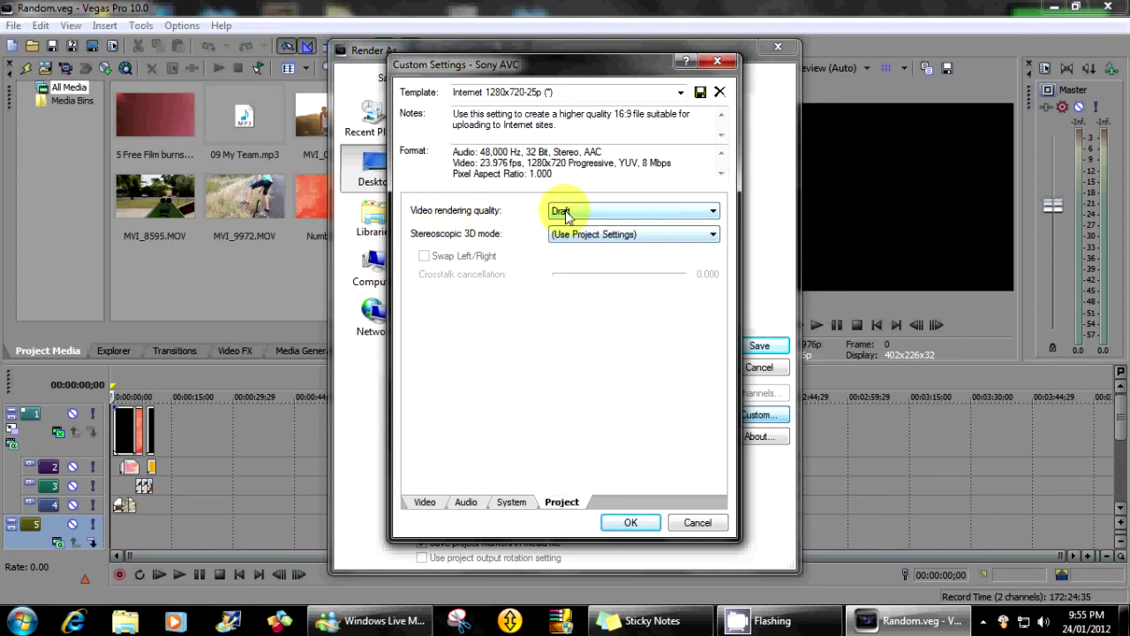
left_click(560, 218)
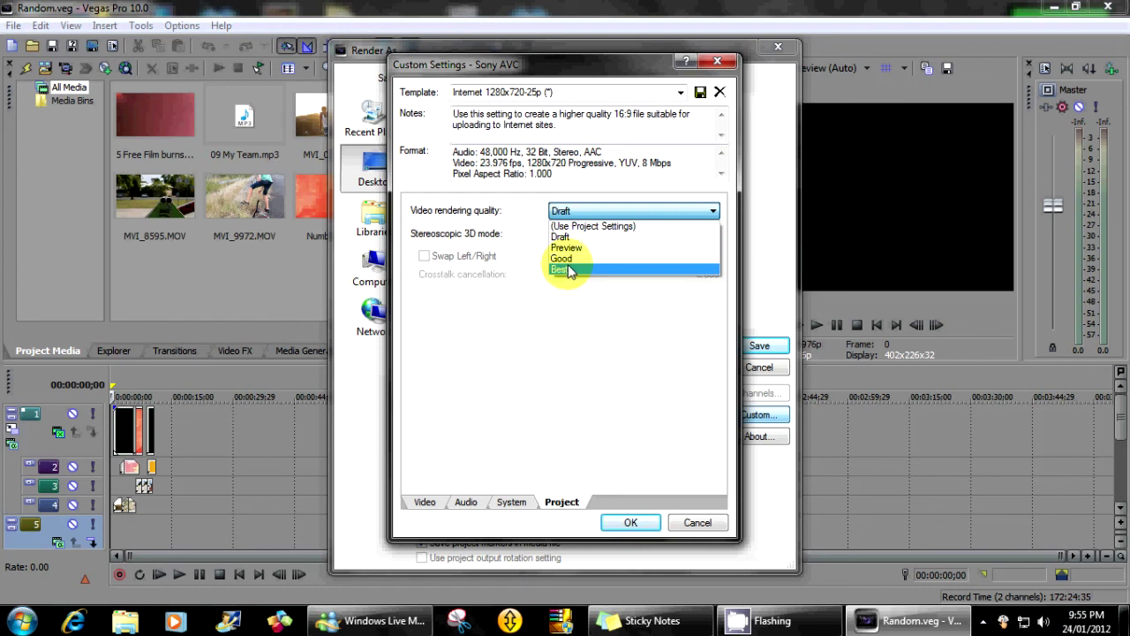
left_click(565, 269)
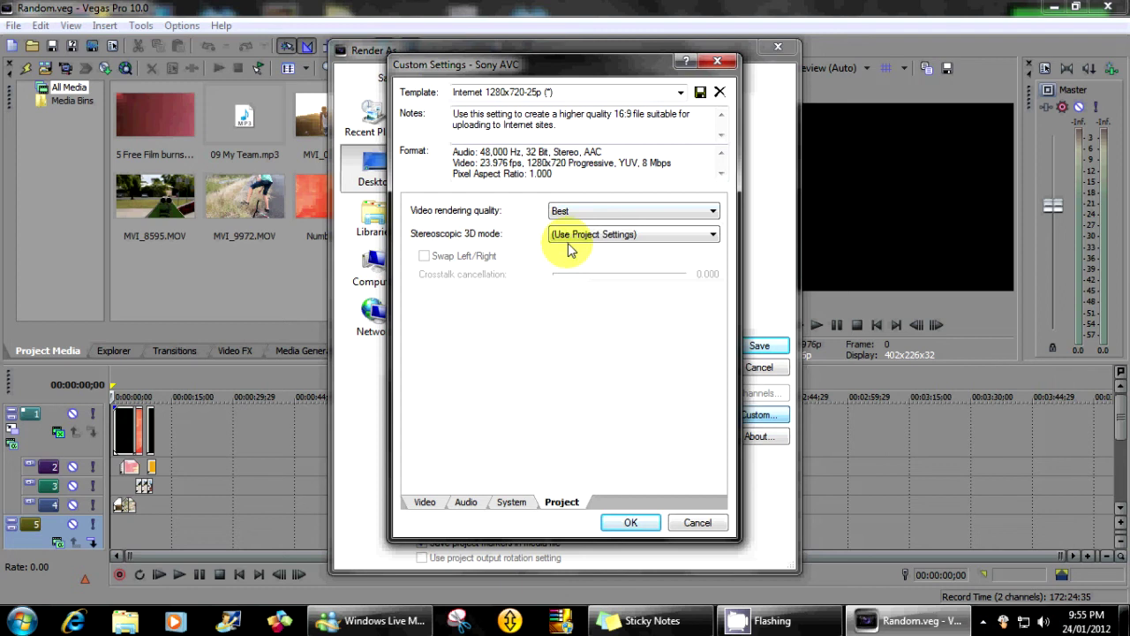
left_click(603, 235)
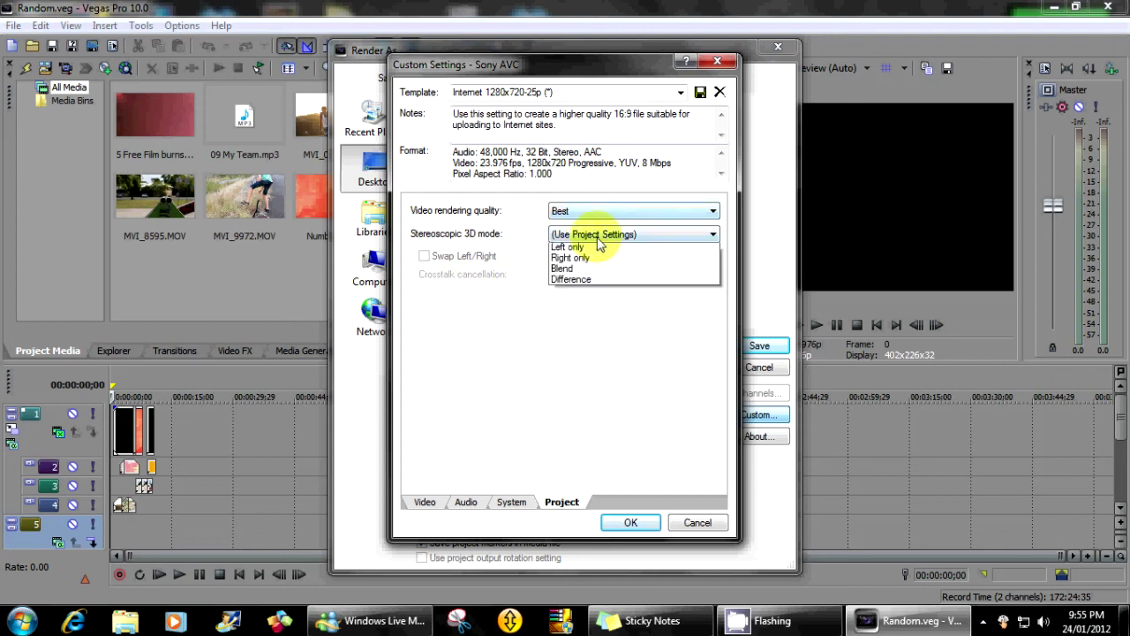
left_click(594, 234)
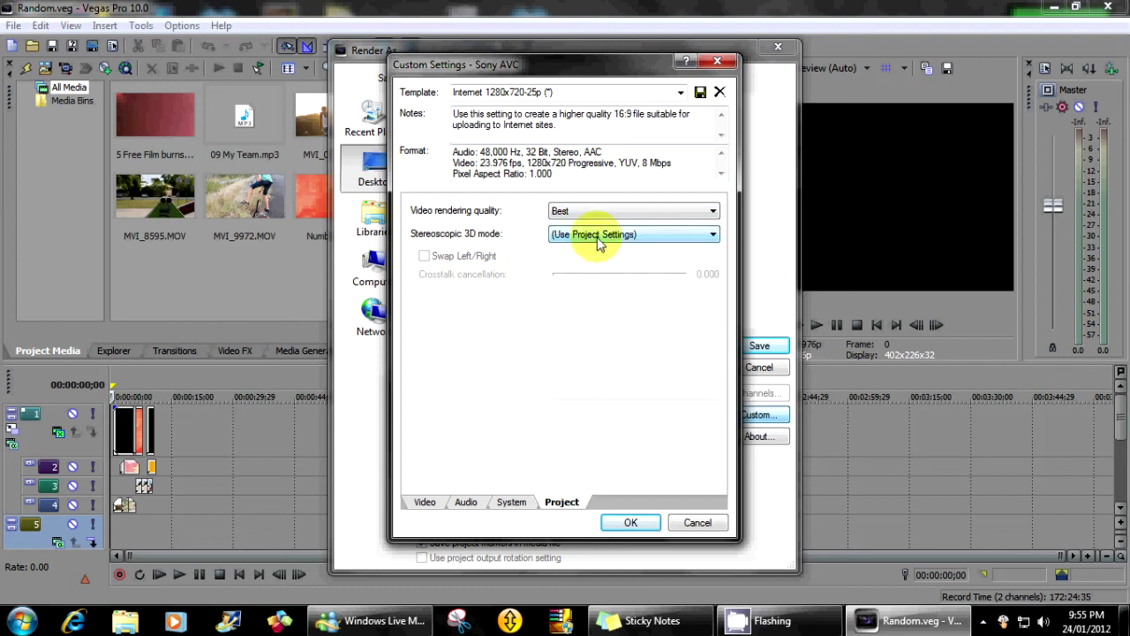
left_click(630, 522)
Cancel rendering and match project video properties to Videos > Tuncurry > MVI_8865.
left_click(759, 367)
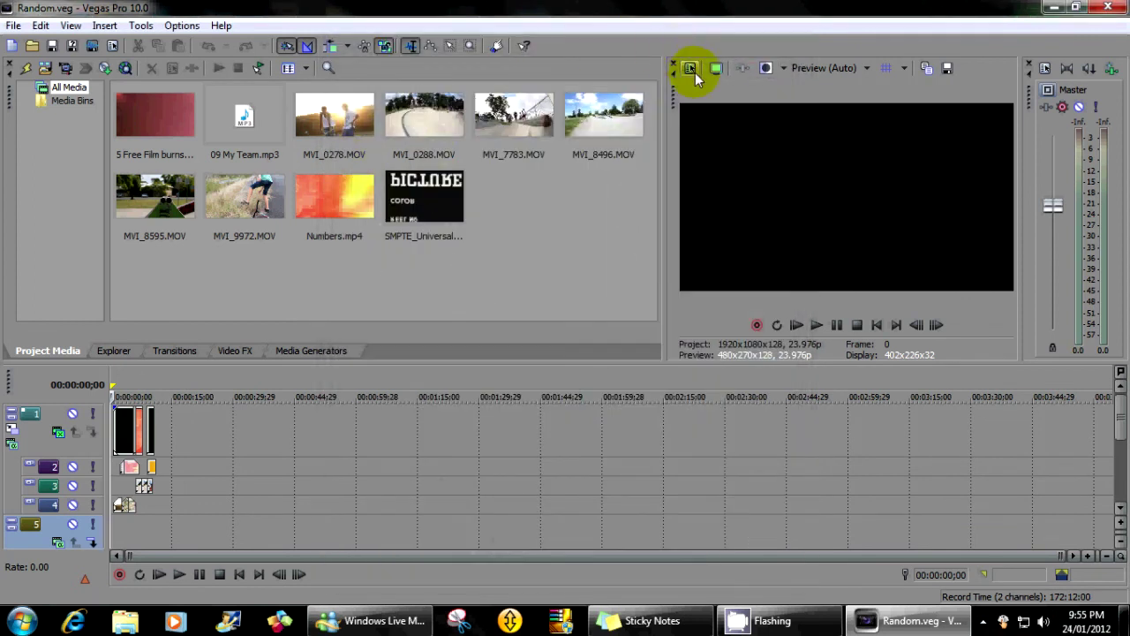
left_click(685, 70)
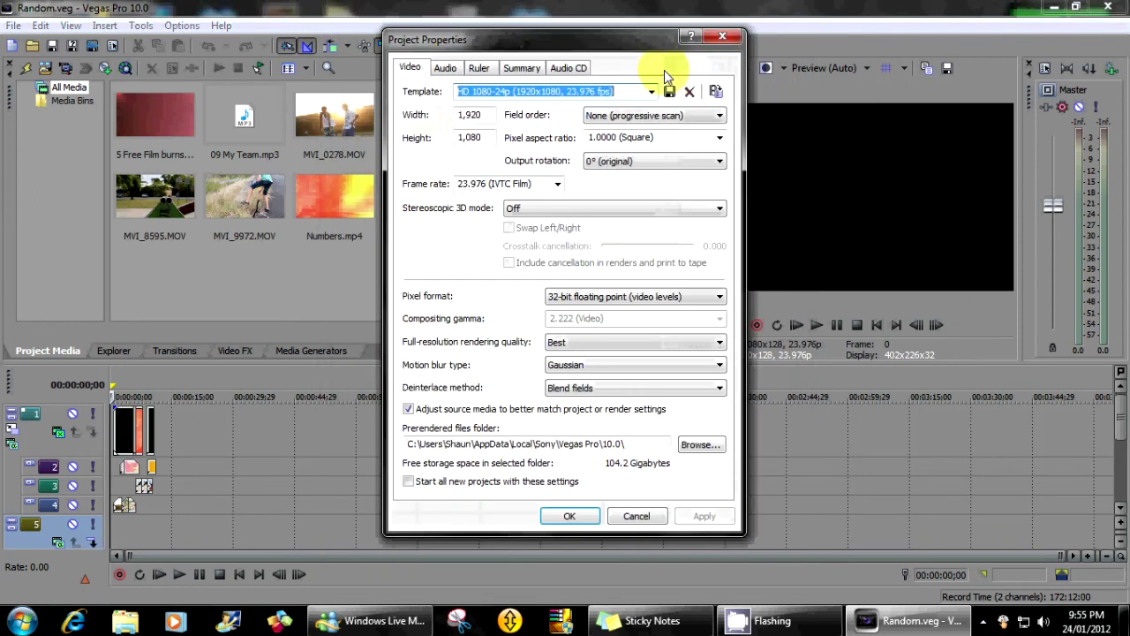
left_click(715, 92)
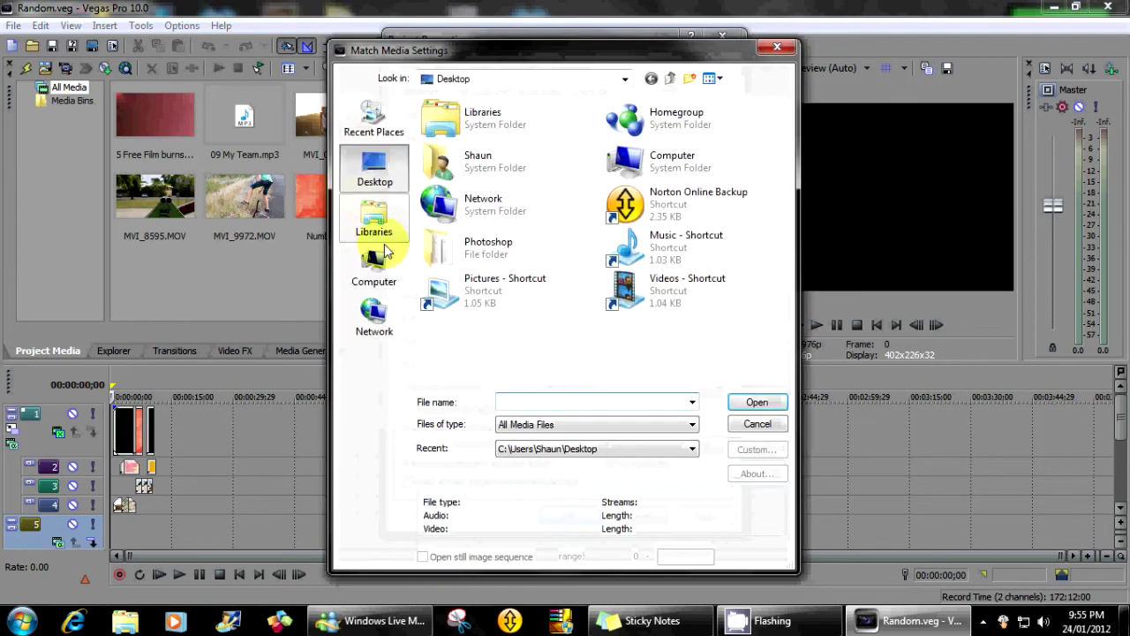
left_click(374, 222)
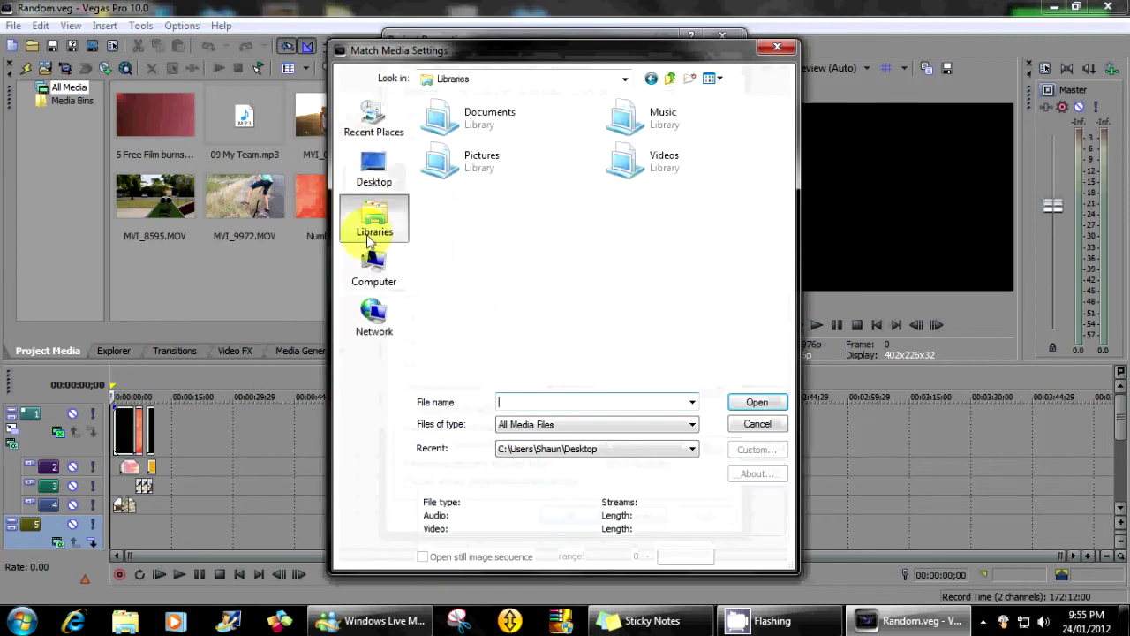
double_click(658, 157)
scroll(530, 212, "down", 8)
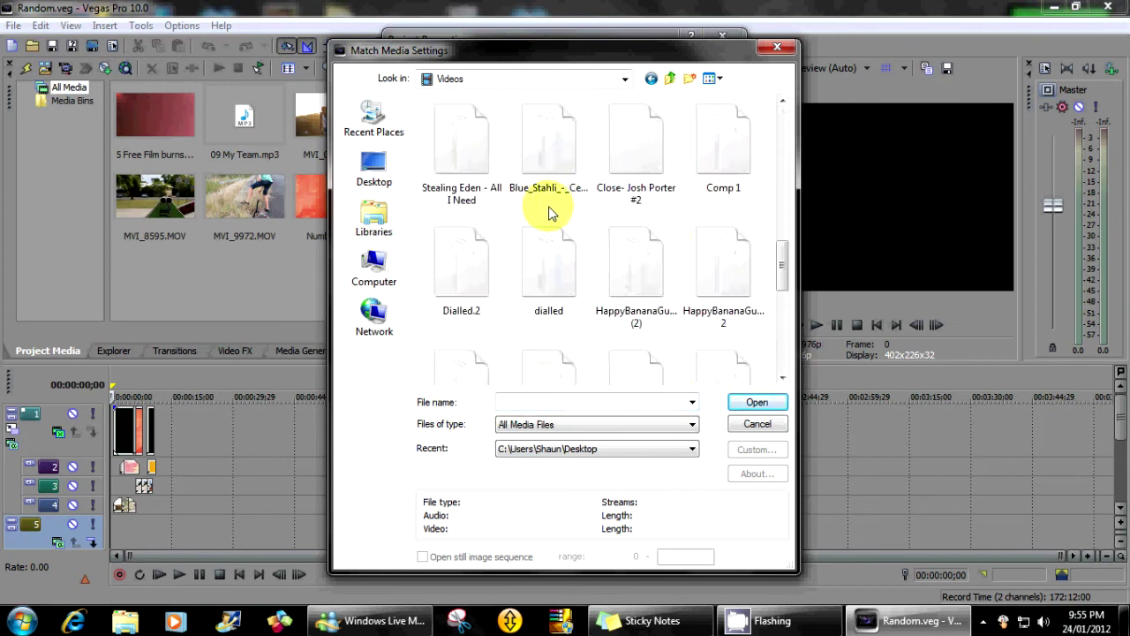
scroll(517, 212, "up", 3)
double_click(501, 212)
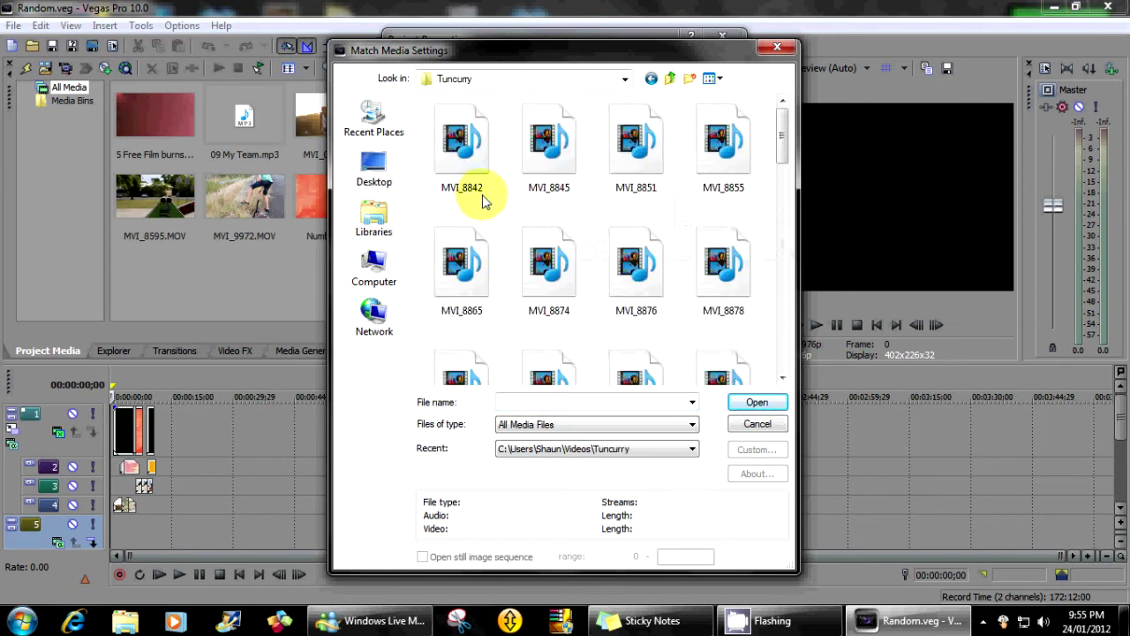
left_click(477, 256)
left_click(755, 402)
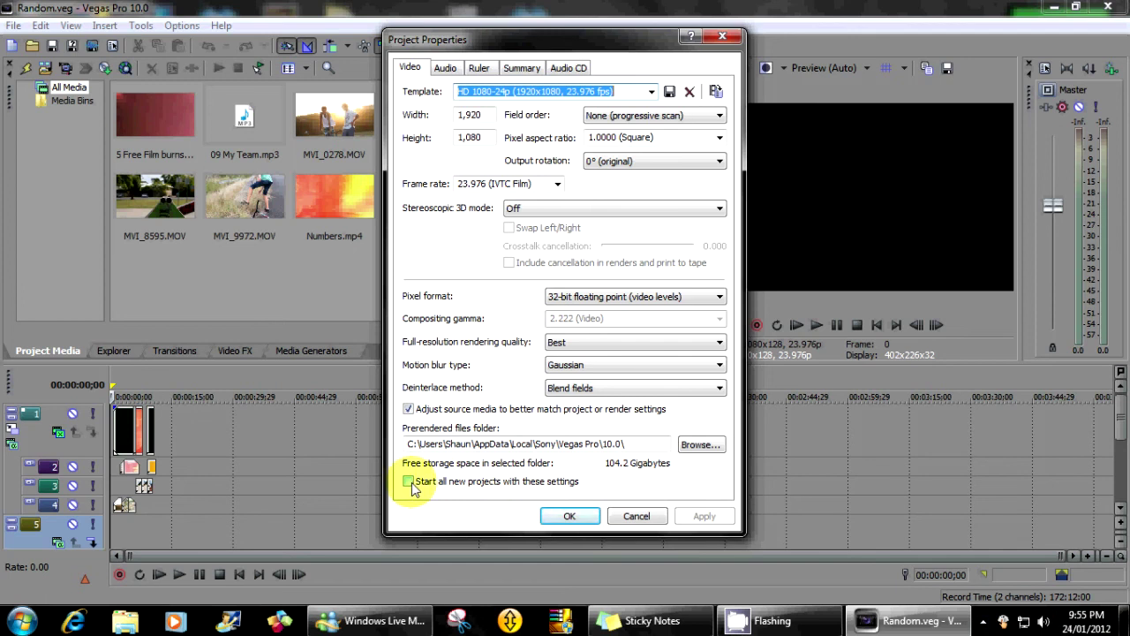
Close Project Properties, leaving the project at 1920x1080, 23.976p.
left_click(633, 515)
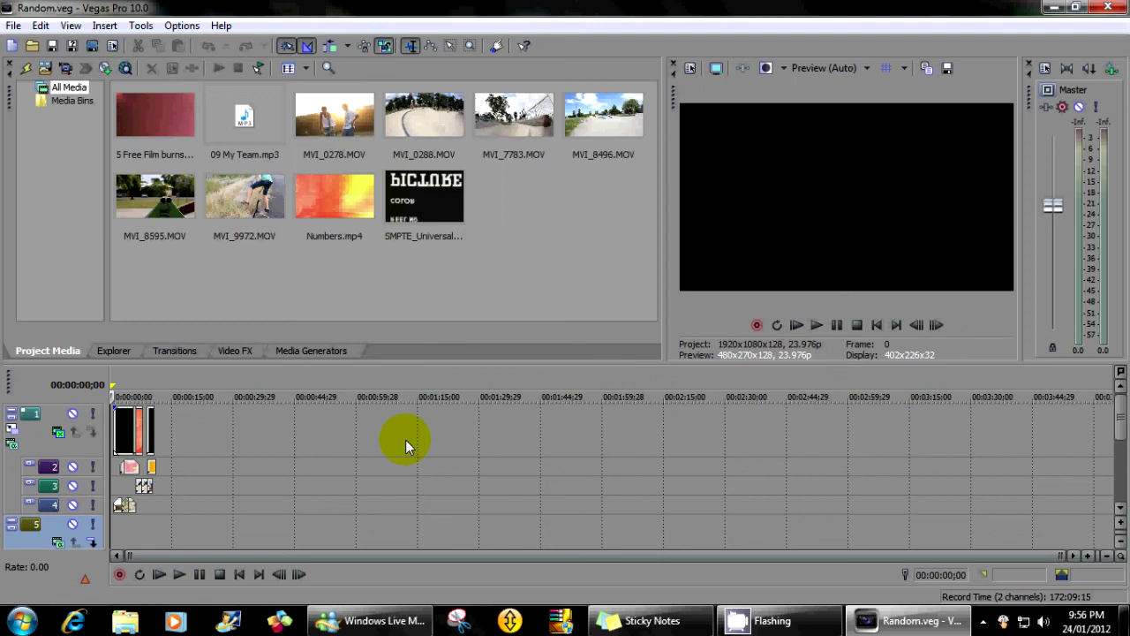
Minimise all windows and bring up the screen recorder's tray menu to stop recording.
left_click(1127, 620)
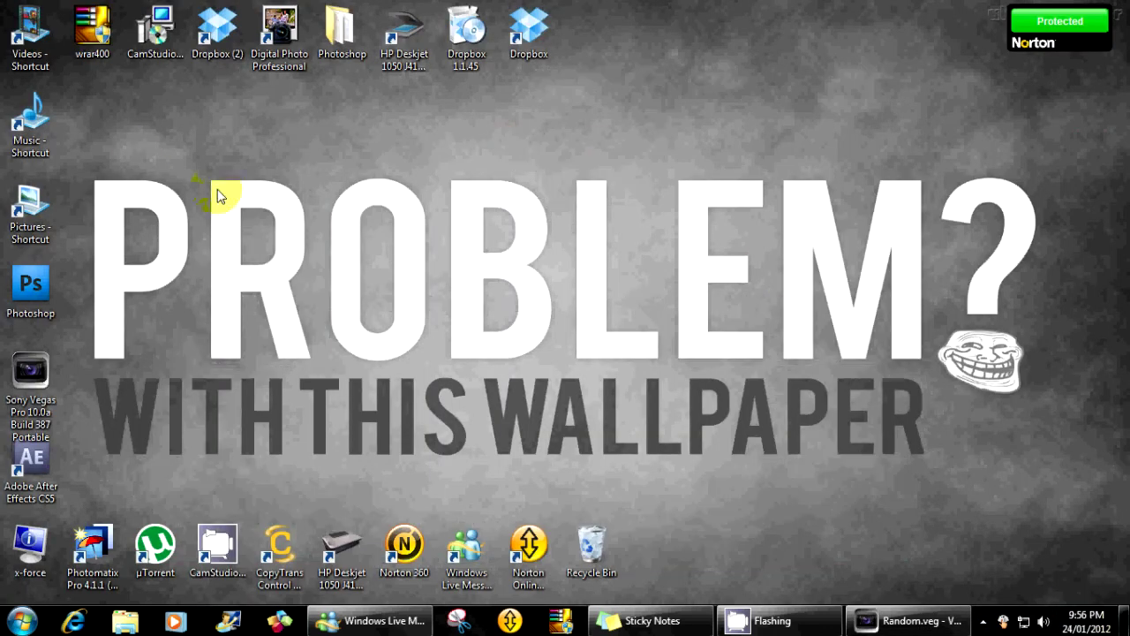
left_click_drag(89, 159, 1015, 464)
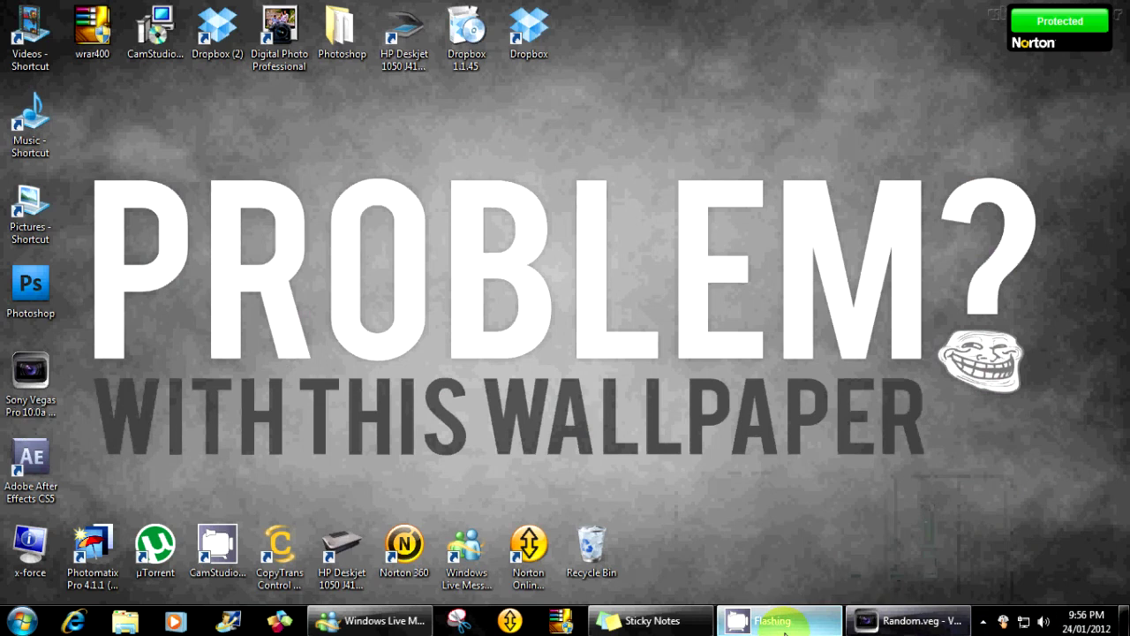
left_click(985, 622)
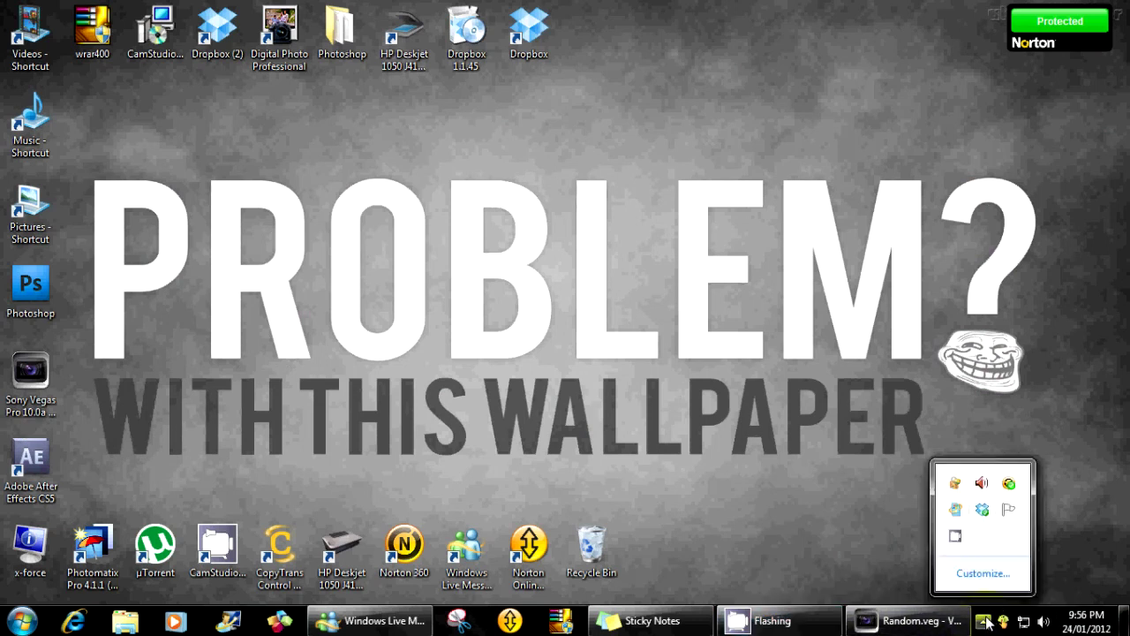
right_click(957, 536)
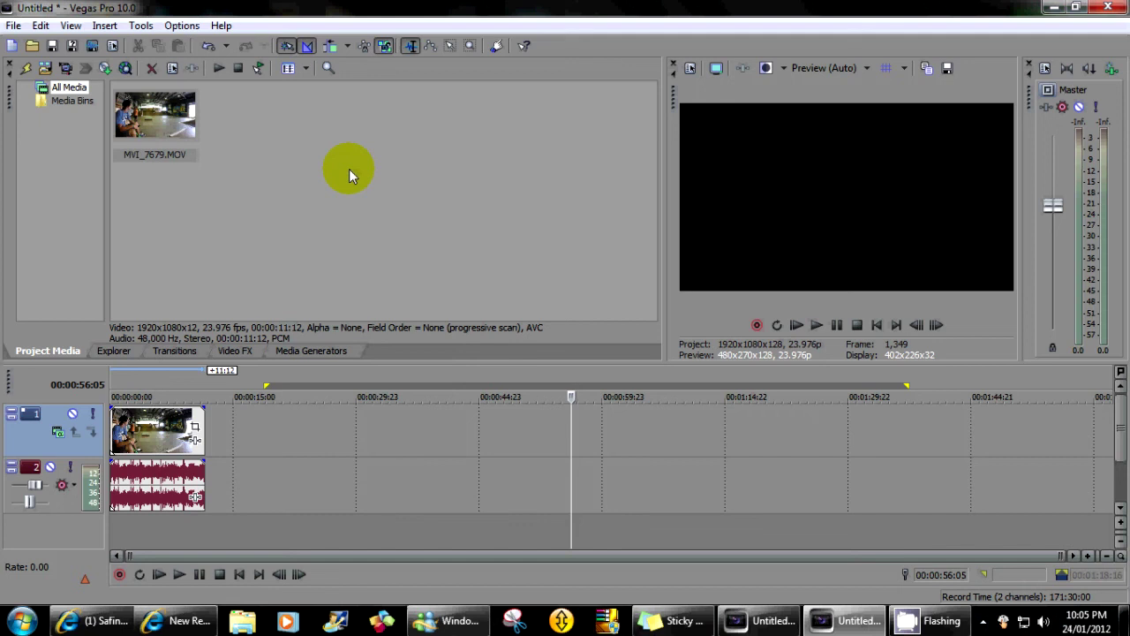
Switch the first MVI_7679 clip from Smart resample to Disable resample in its Properties.
left_click(159, 439)
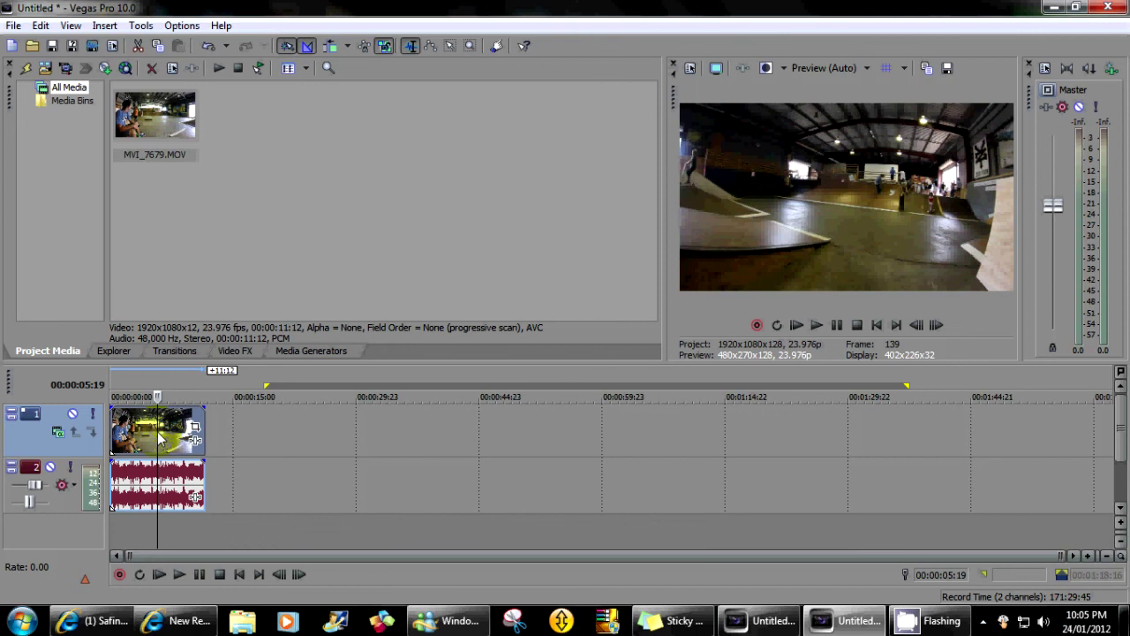
right_click(159, 438)
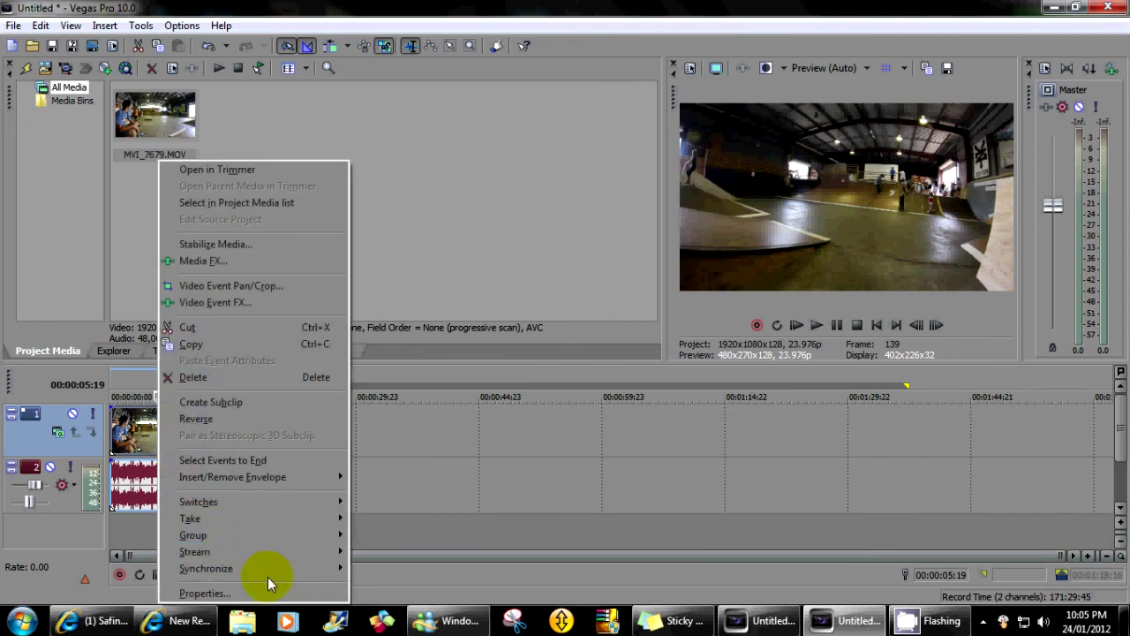
left_click(265, 593)
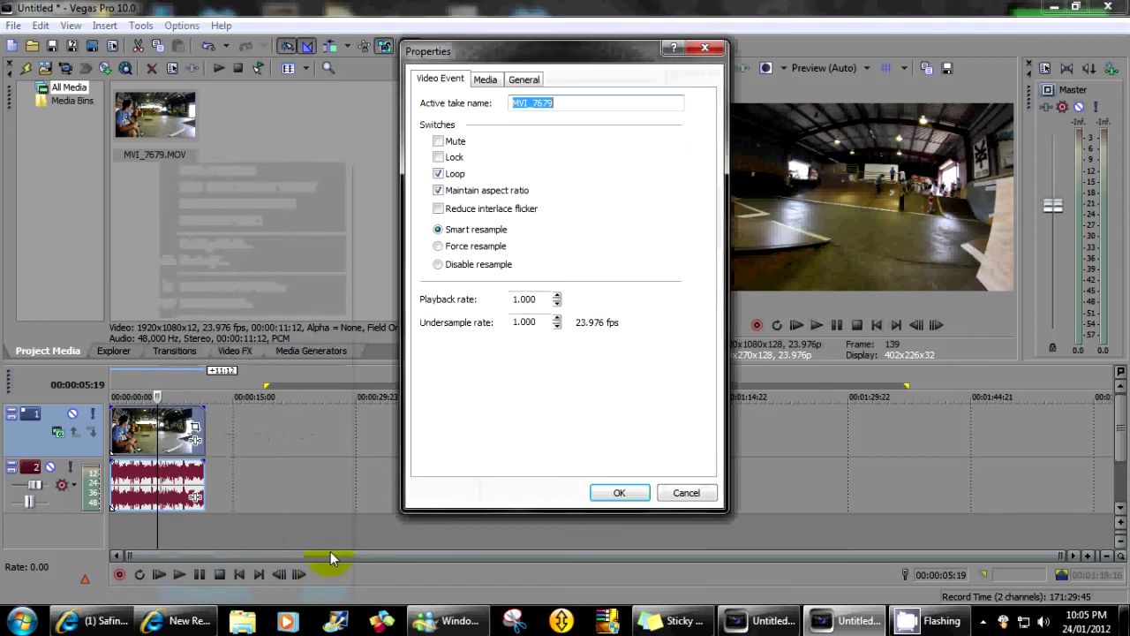
left_click(440, 265)
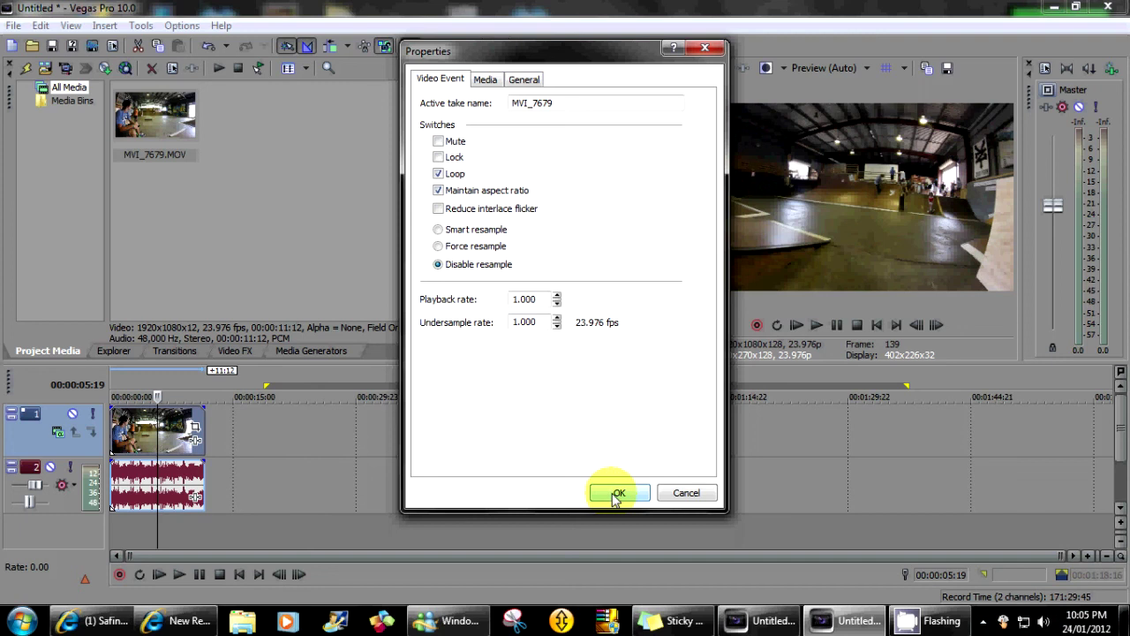
left_click(687, 493)
Add three more copies of MVI_7679.MOV to the timeline, spaced out near 00:00:44 and 00:01:14.
left_click_drag(154, 115, 322, 439)
left_click_drag(119, 132, 525, 438)
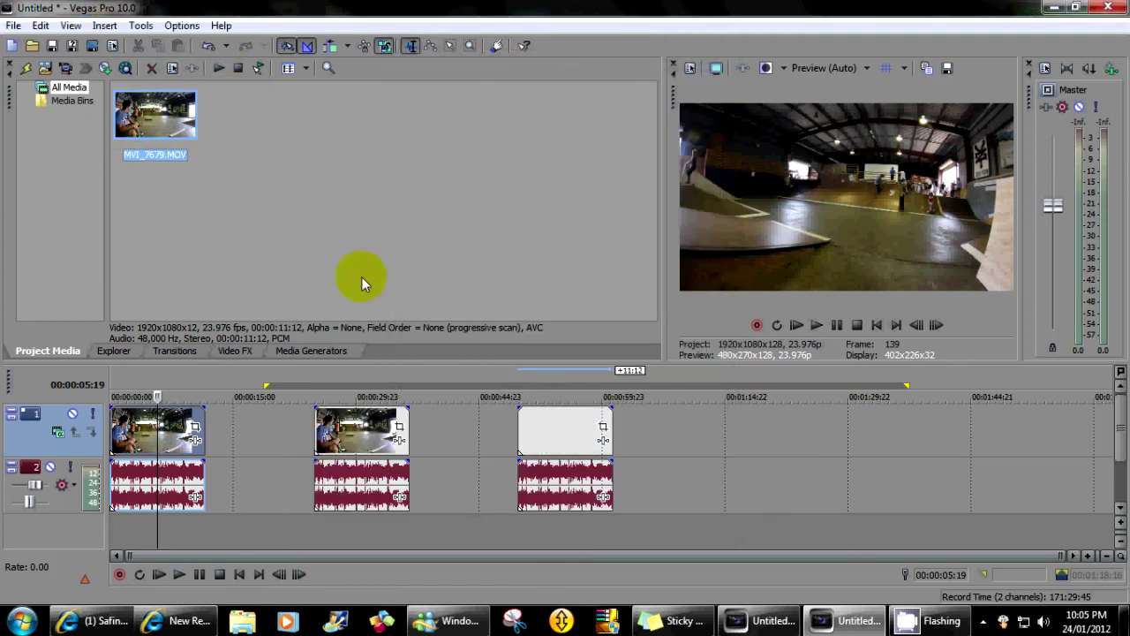
left_click_drag(190, 133, 732, 448)
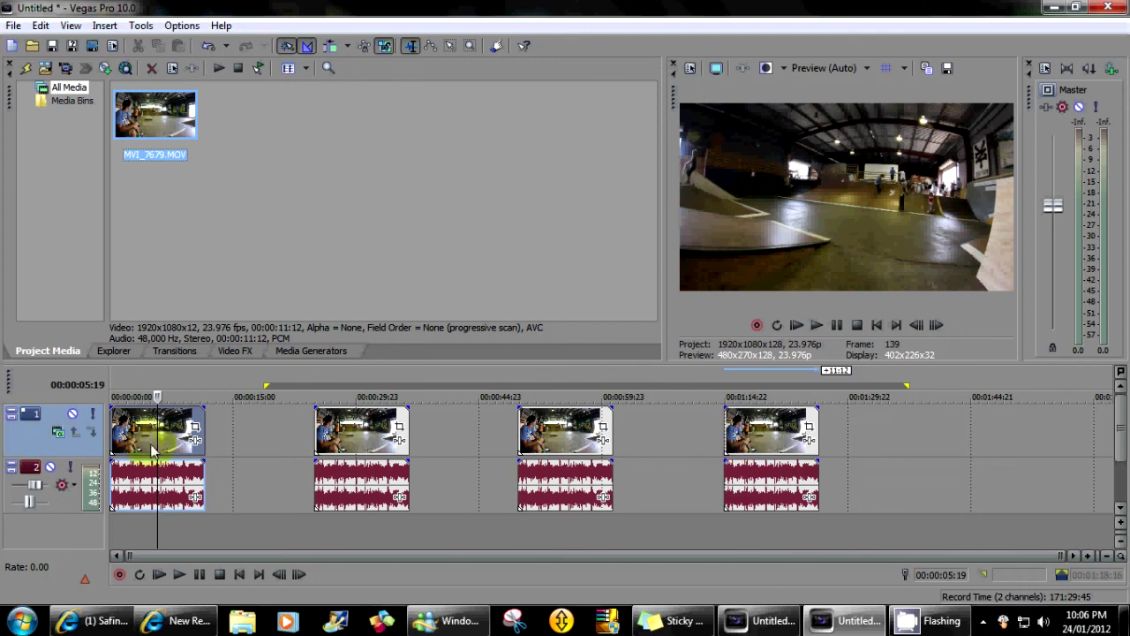
Review the second clip's properties without changes, then select the fourth clip at 00:01:30:12.
left_click(382, 407)
right_click(381, 406)
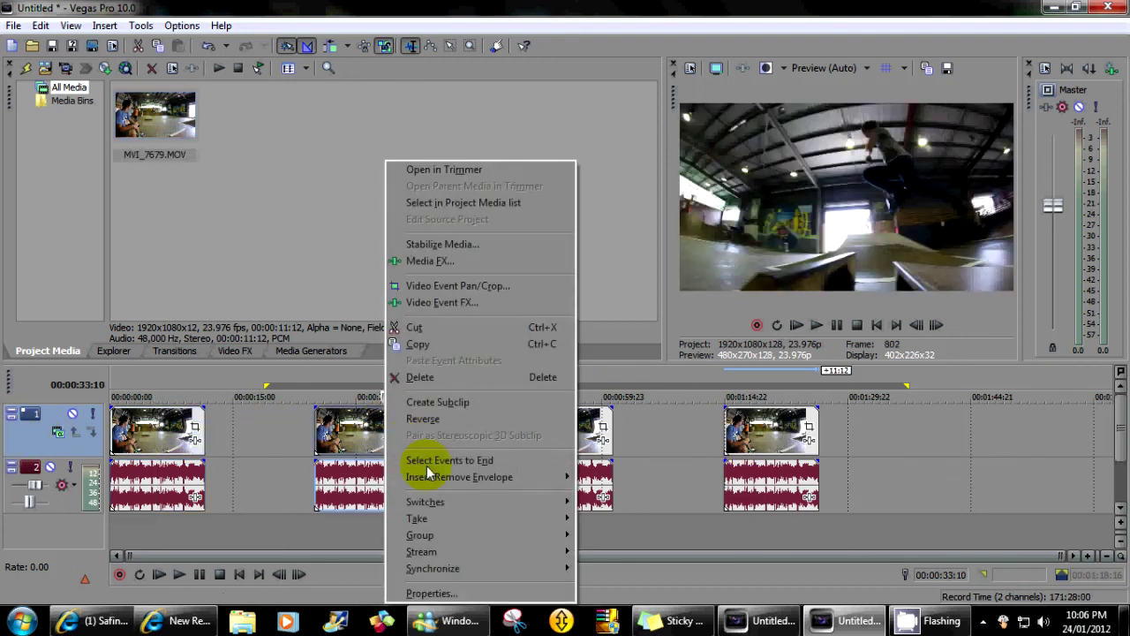
left_click(458, 590)
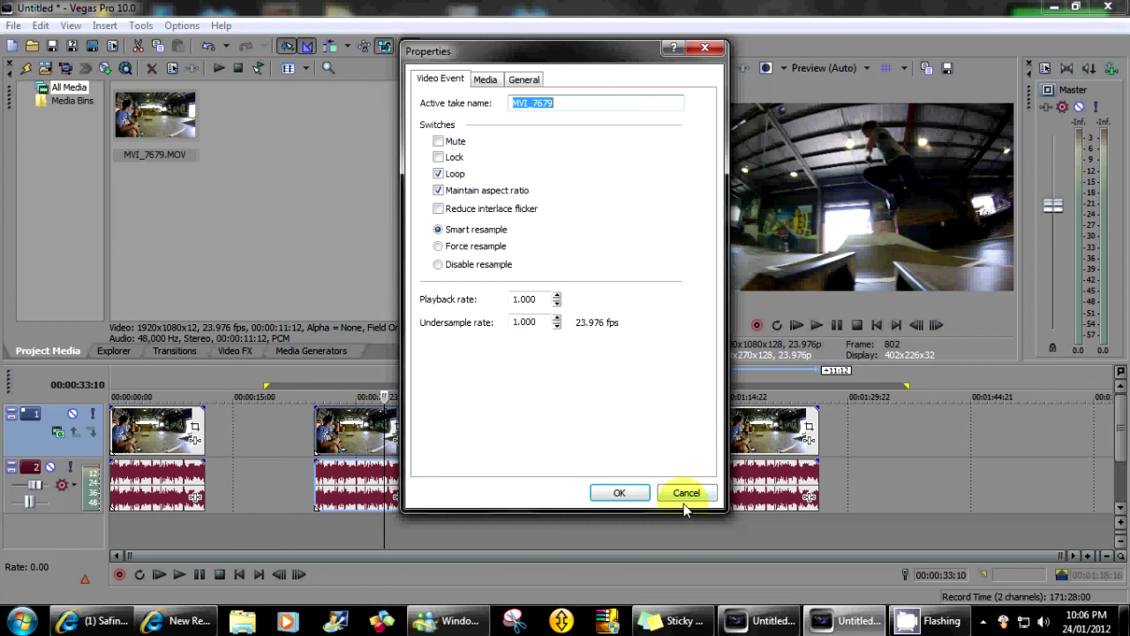
left_click(683, 492)
left_click(853, 435)
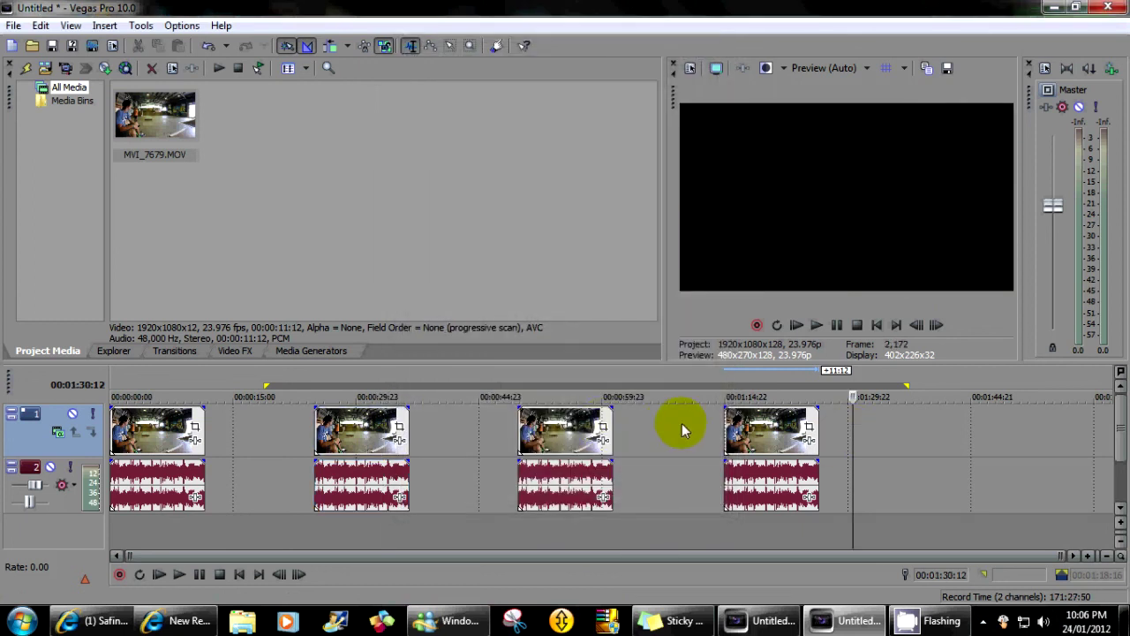
left_click(759, 437)
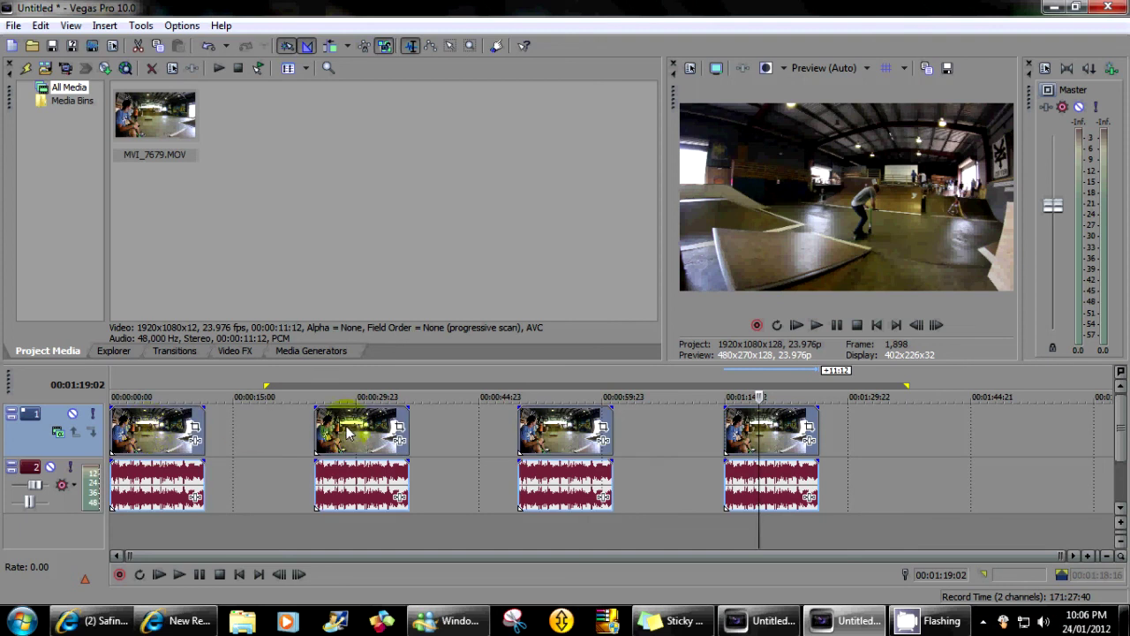
Set the second MVI_7679 clip to Disable Resample through its Switches menu.
right_click(347, 431)
mouse_move(412, 504)
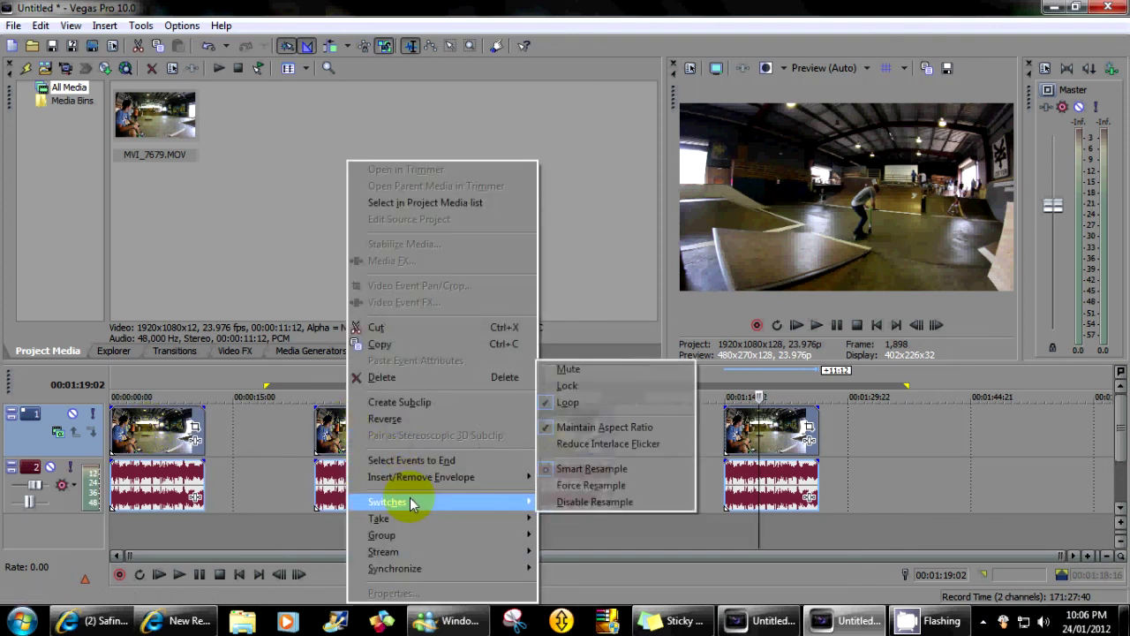
left_click(548, 501)
Select the time range spanning all four clips, then clear it and select the last and third clips.
left_click(434, 496)
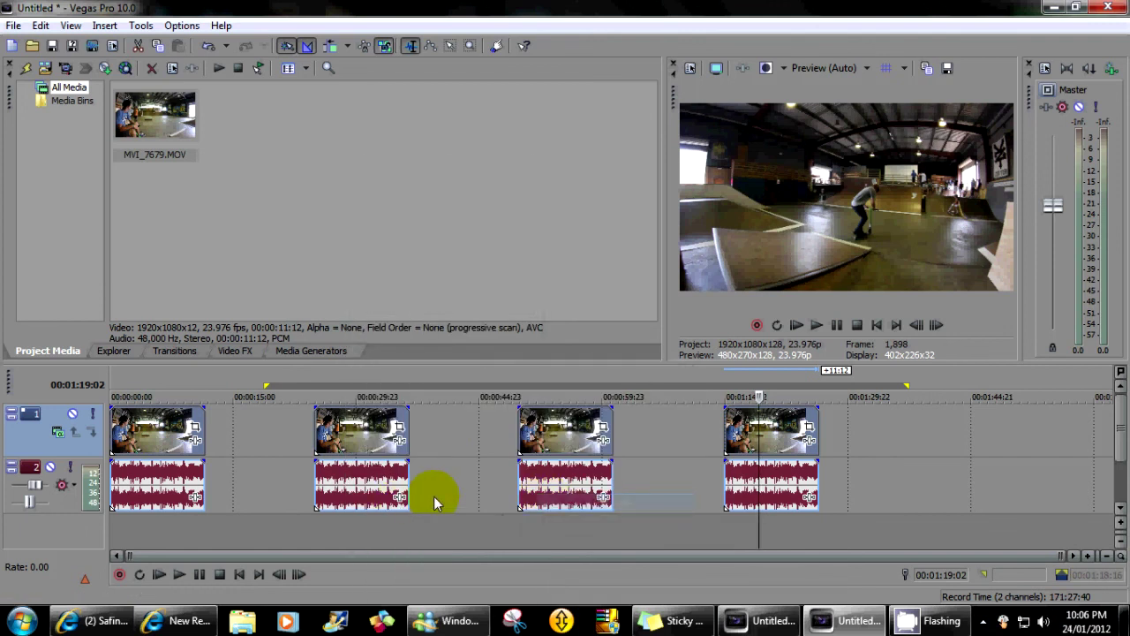
left_click_drag(875, 461, 13, 497)
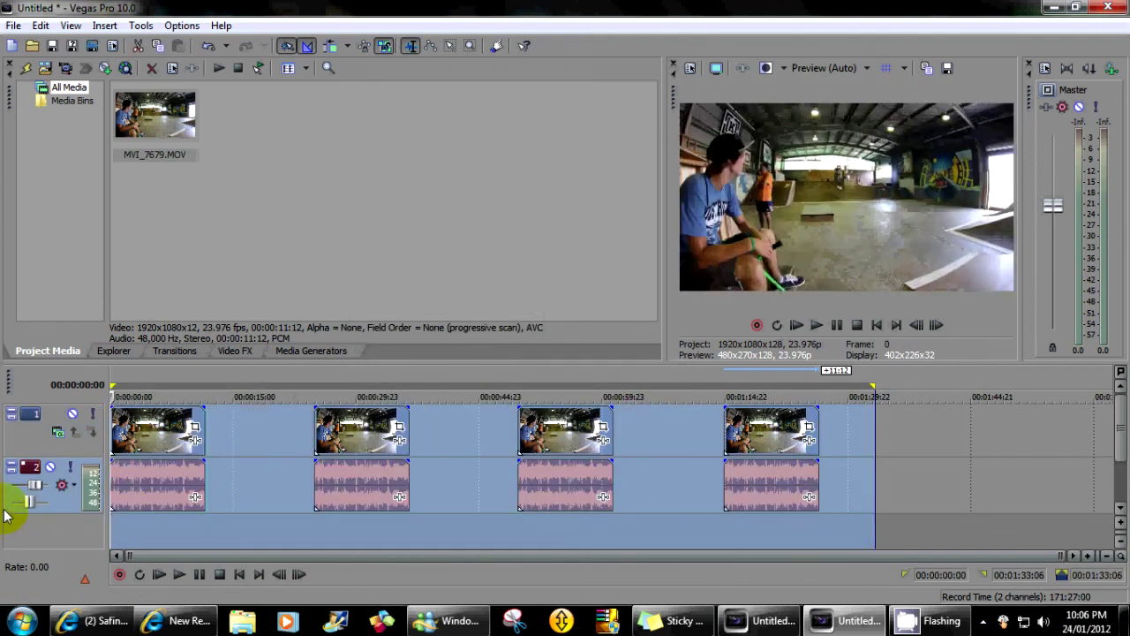
left_click(266, 435)
left_click(779, 433)
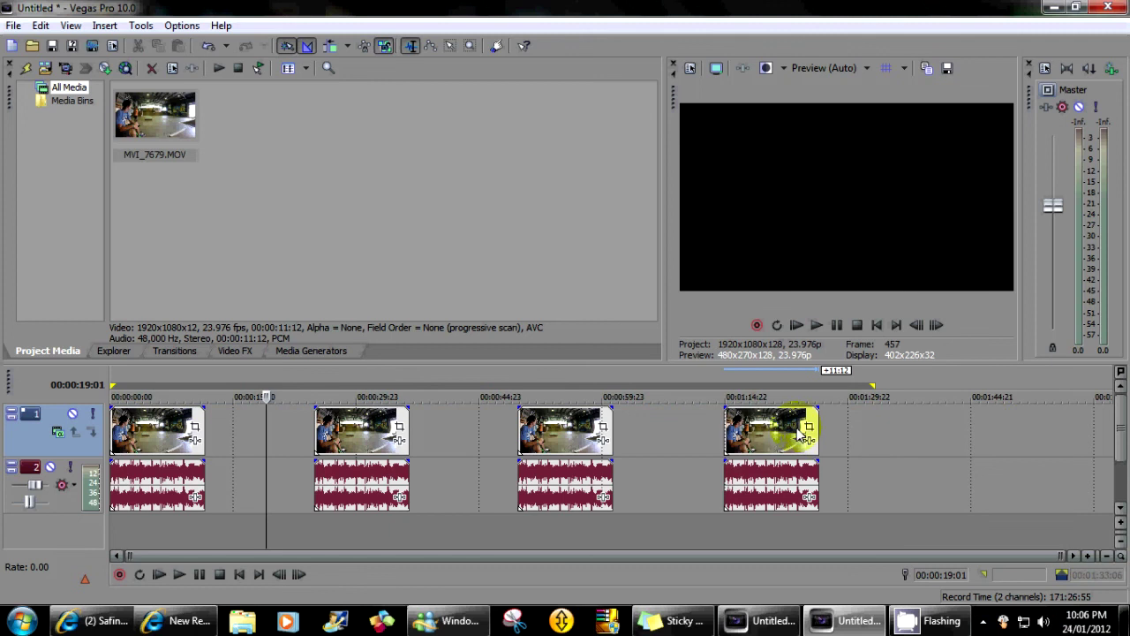
left_click(575, 432)
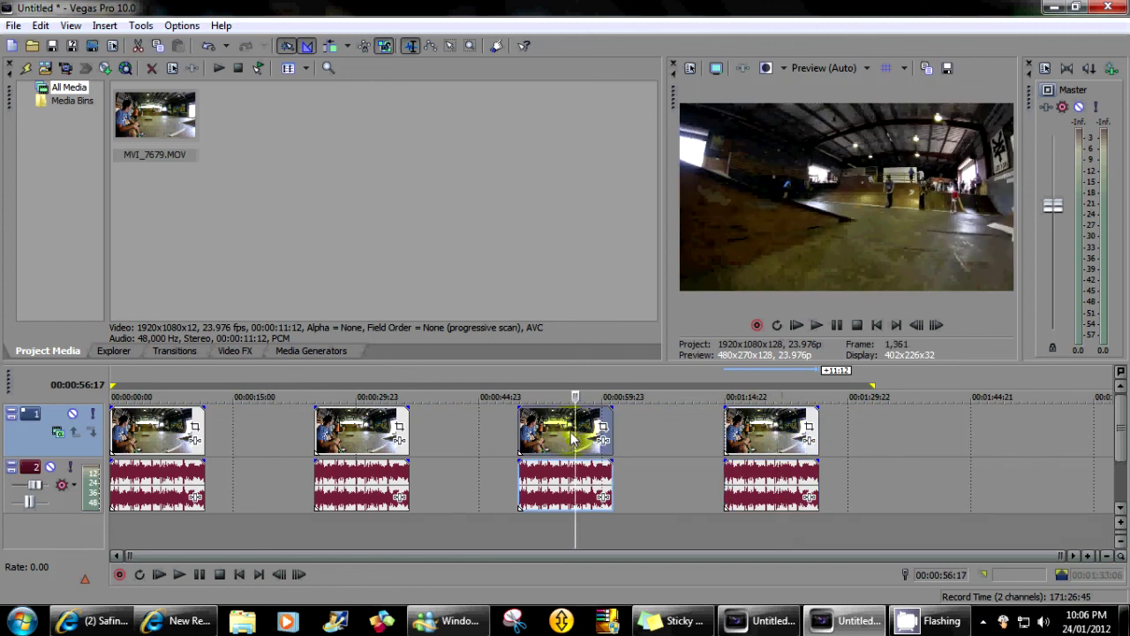
Show the hidden system-tray icons to reach the screen recorder.
left_click(983, 621)
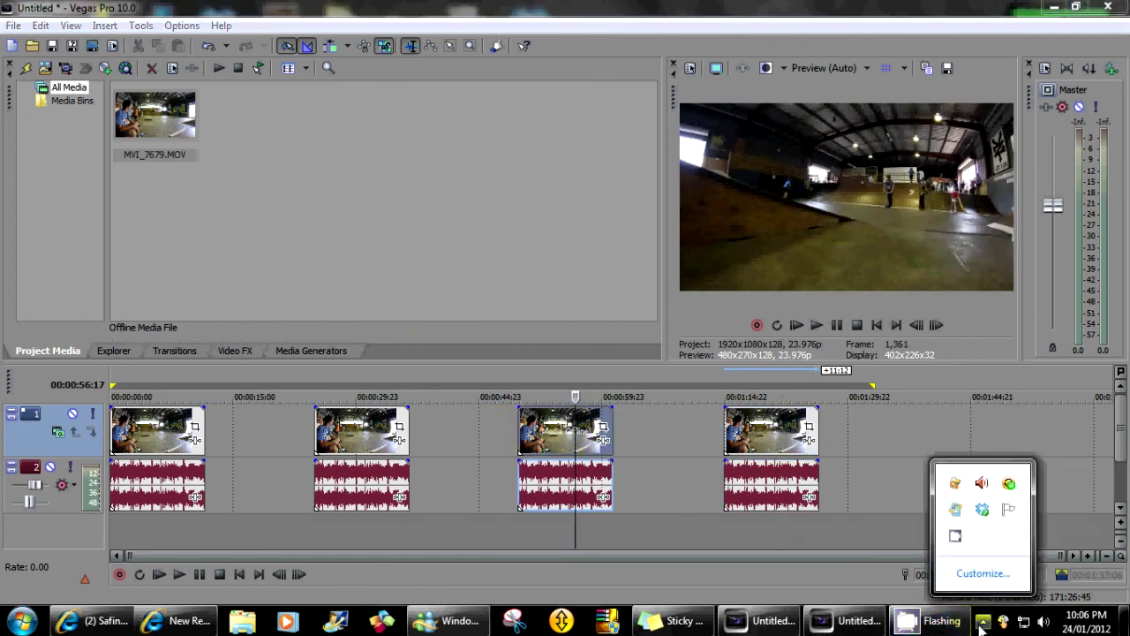
left_click(833, 586)
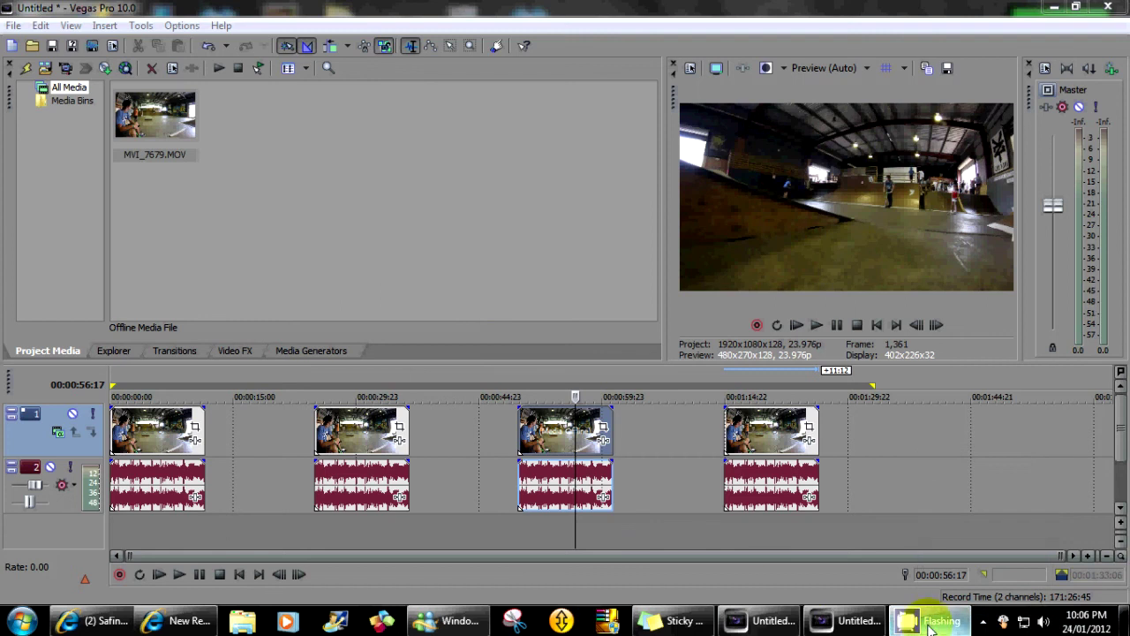
left_click(980, 623)
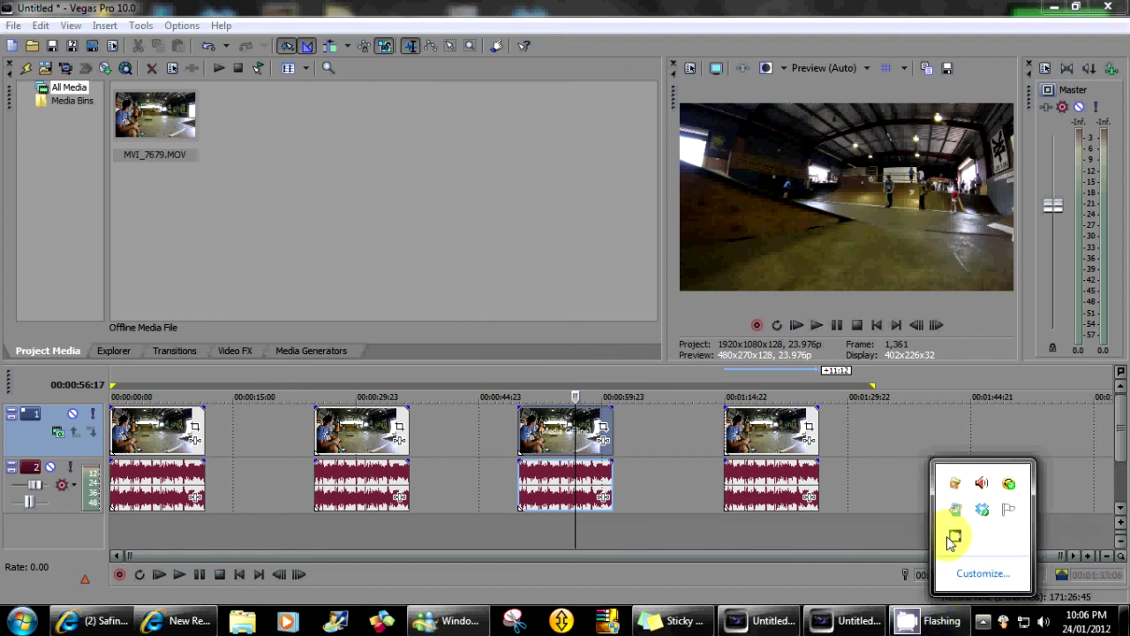